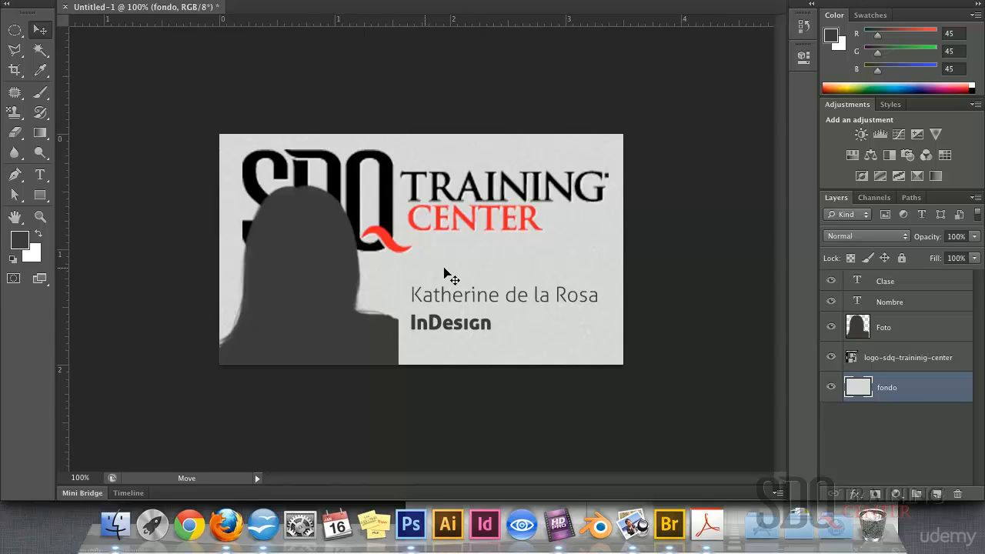
# Zoom the canvas to 66.7% and toggle the Foto, Nombre and Clase layers to inspect them
pyautogui.press('super+minus')
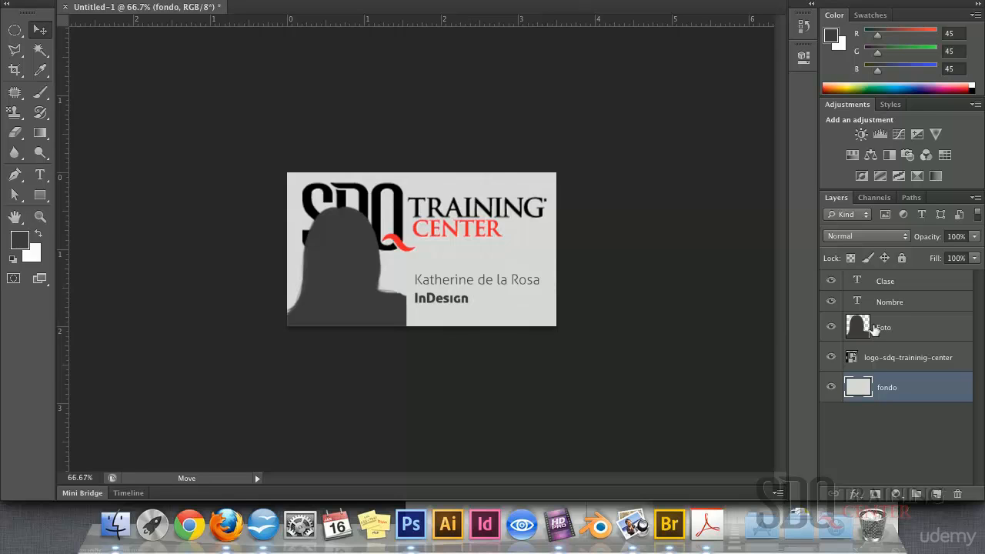
pyautogui.click(831, 328)
pyautogui.click(831, 328)
pyautogui.click(831, 302)
pyautogui.click(831, 303)
pyautogui.click(831, 280)
pyautogui.click(831, 280)
pyautogui.doubleClick(860, 303)
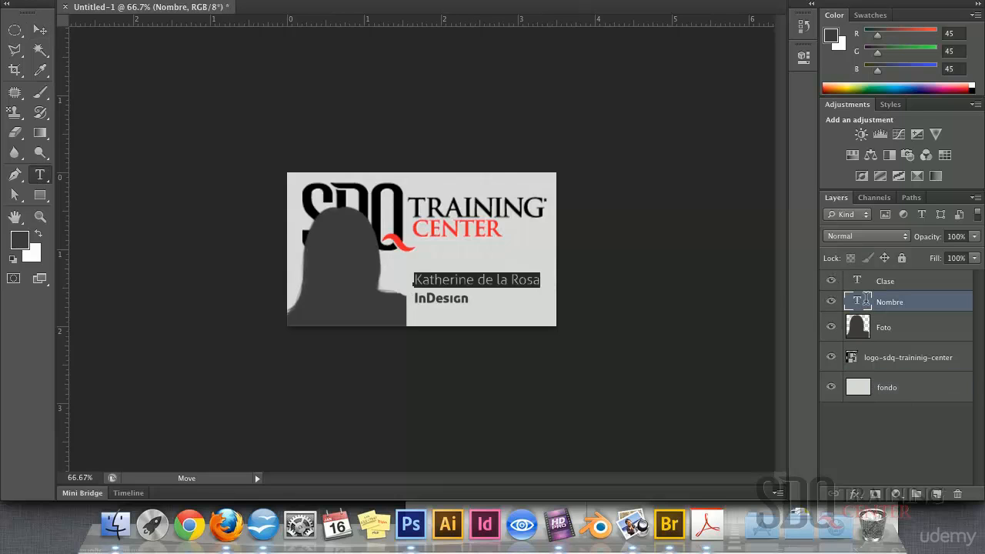
pyautogui.doubleClick(908, 281)
pyautogui.press('Return')
pyautogui.press('v')
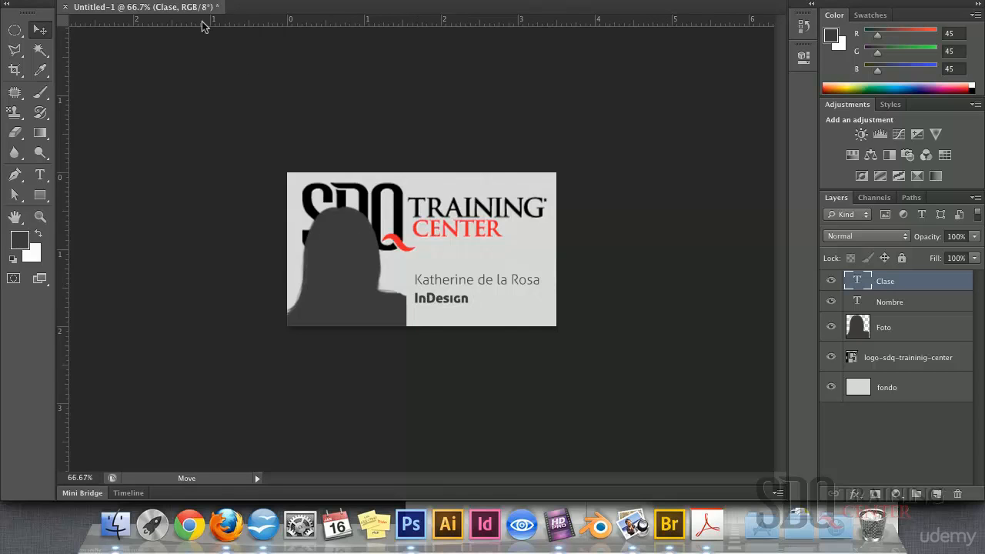
# Define a Text Replacement variable v_clase for the Clase layer, then select the Nombre layer
pyautogui.click(191, 0)
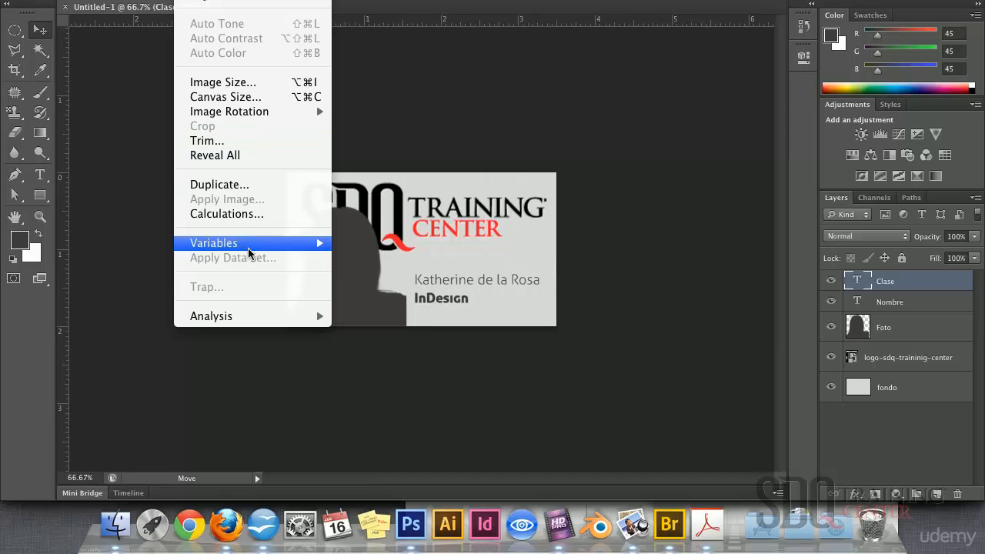
pyautogui.moveTo(247, 247)
pyautogui.click(360, 243)
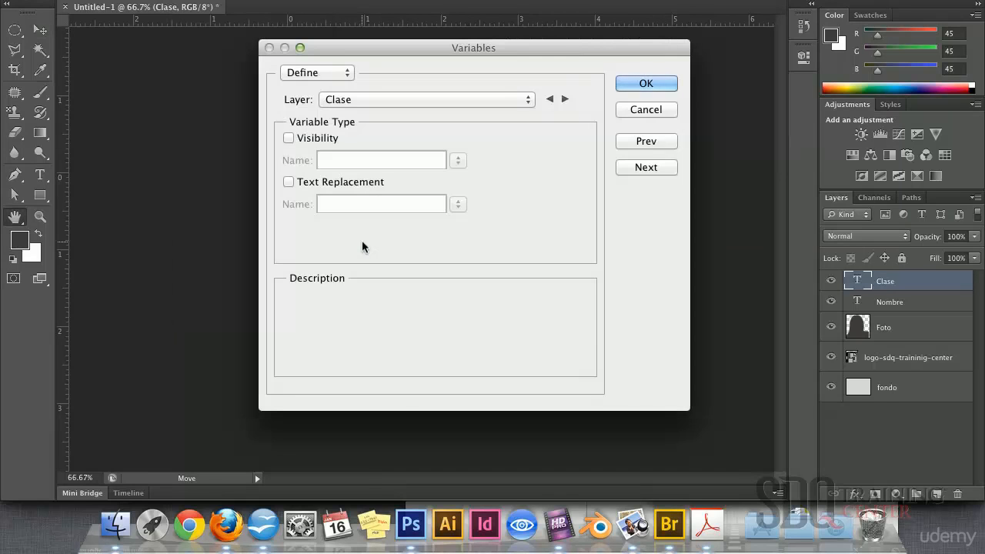
pyautogui.click(402, 100)
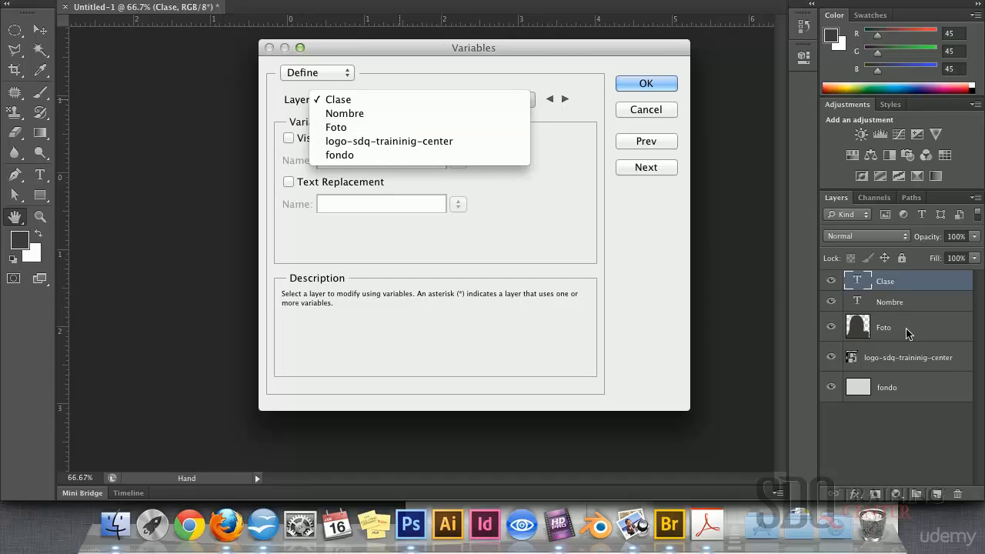
pyautogui.click(367, 101)
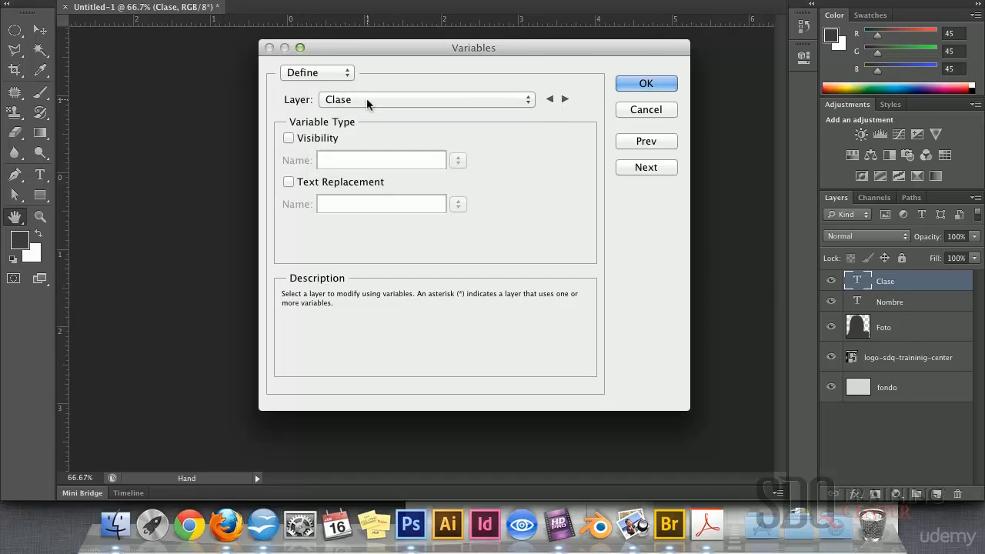
pyautogui.click(288, 182)
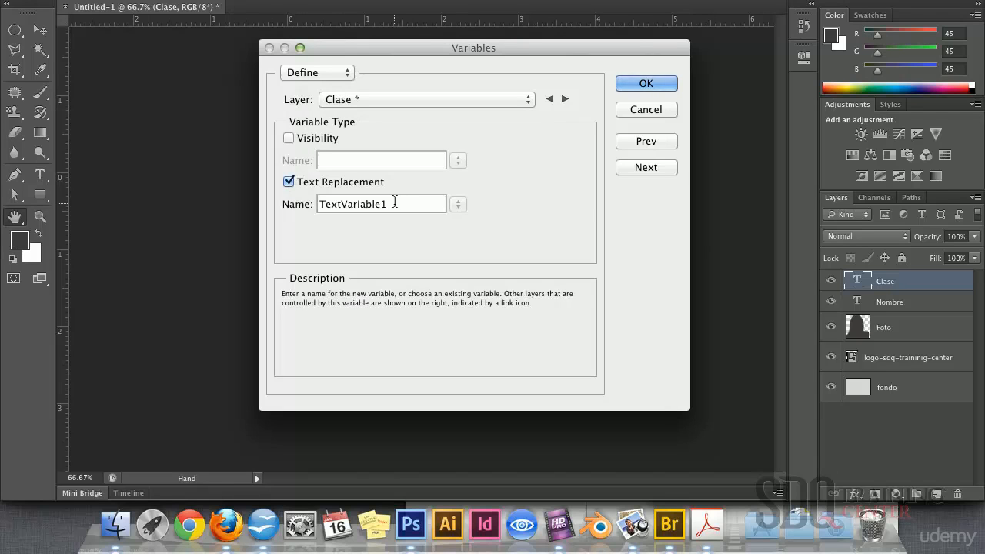
pyautogui.moveTo(392, 204); pyautogui.dragTo(312, 206)
pyautogui.write('v')
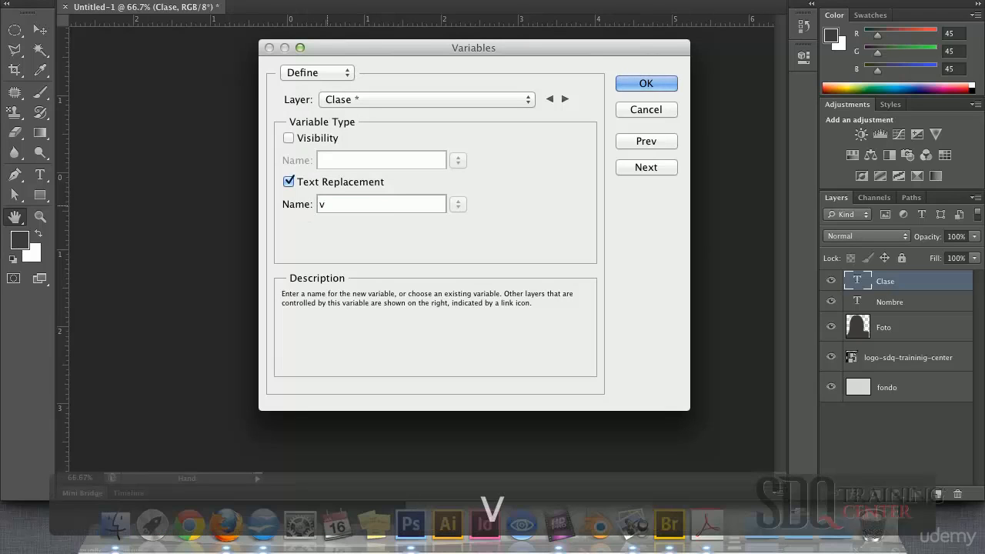
pyautogui.write('_clase')
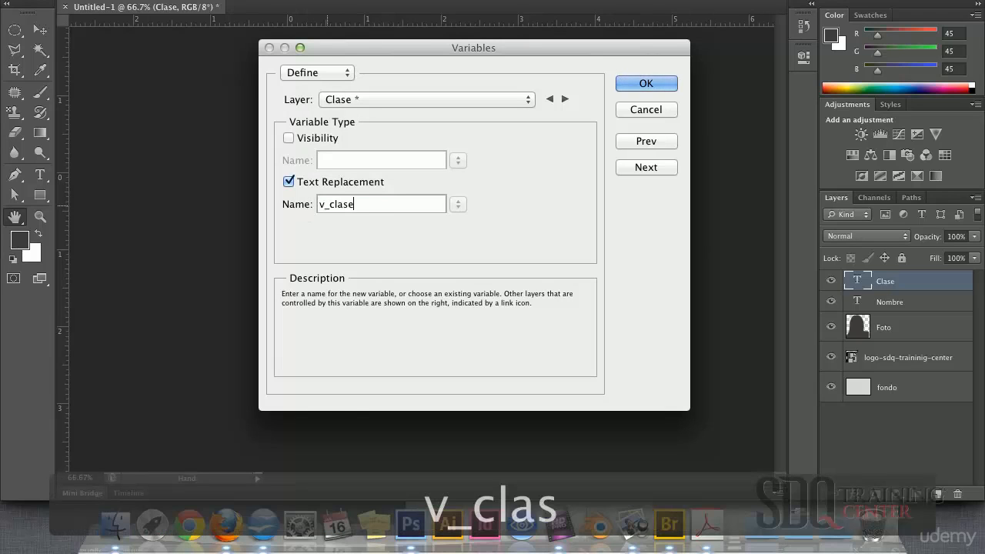
pyautogui.click(369, 94)
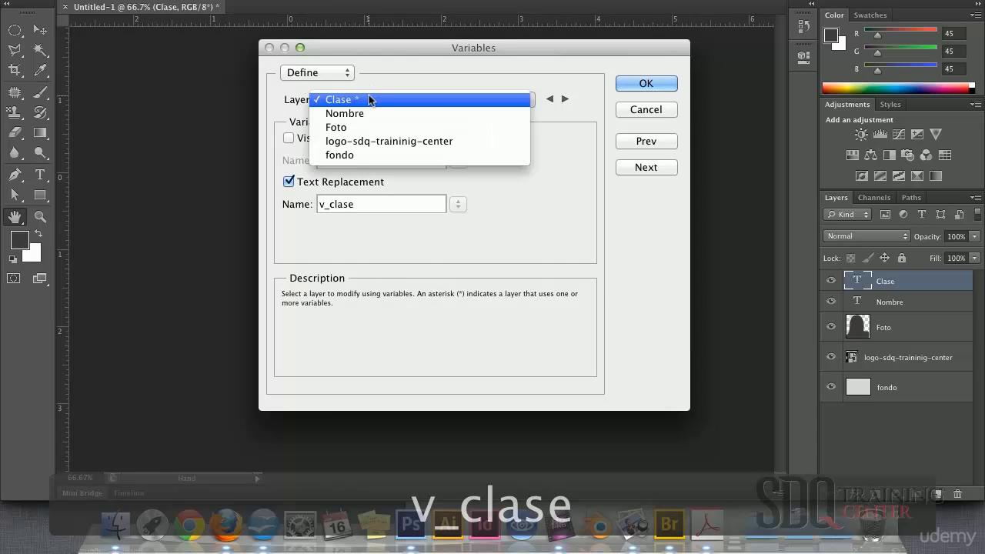
pyautogui.click(366, 114)
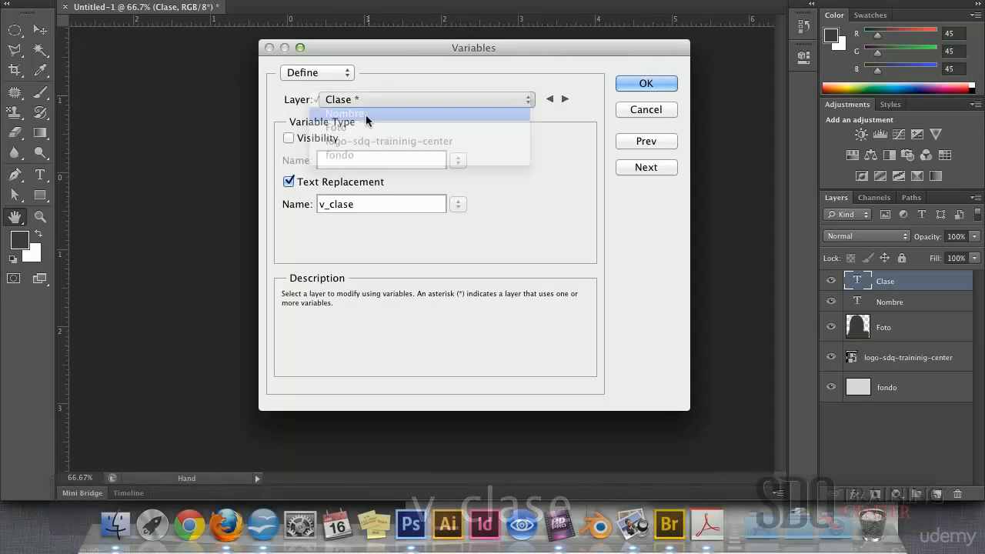
# Give the Nombre layer a Text Replacement variable named v_nombre, then select the Foto layer
pyautogui.click(288, 181)
pyautogui.moveTo(392, 205); pyautogui.dragTo(273, 187)
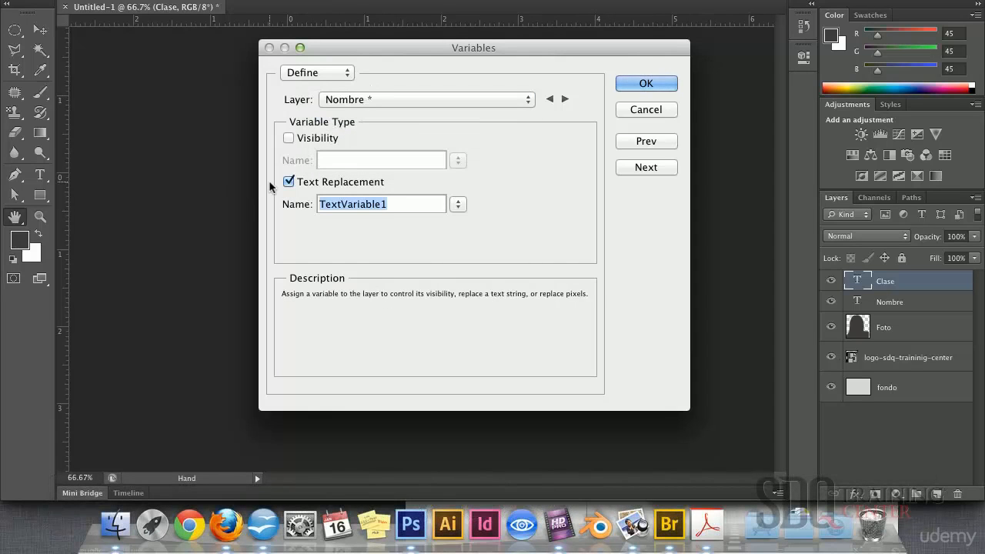
pyautogui.write('v_nombre')
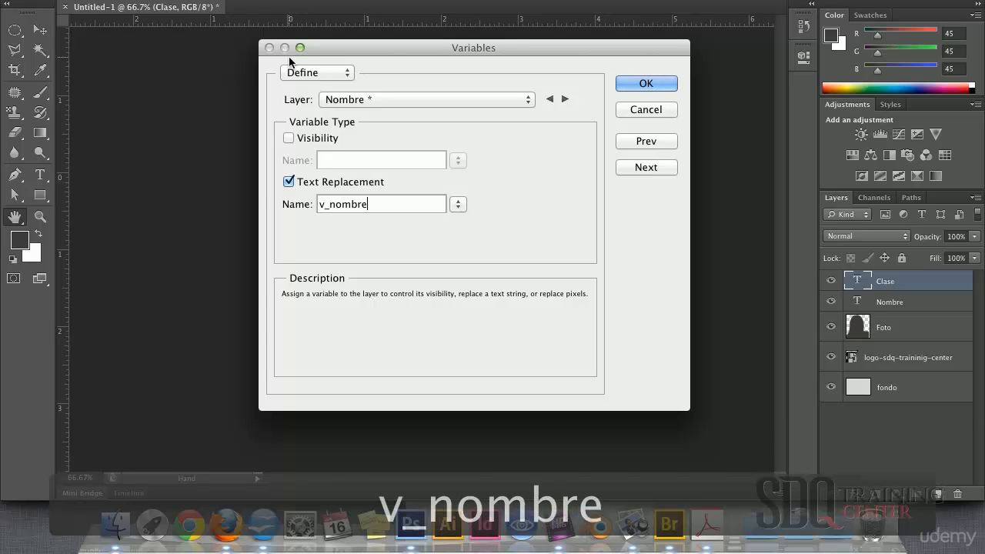
pyautogui.click(377, 99)
pyautogui.click(381, 114)
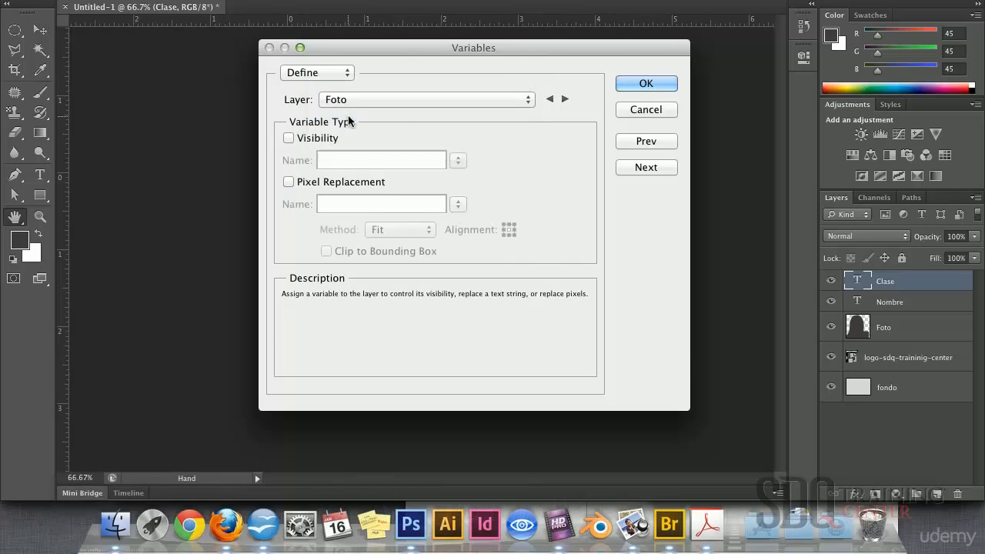
# Give Foto a Pixel Replacement variable v_foto using the Fit method and save the definitions
pyautogui.click(289, 183)
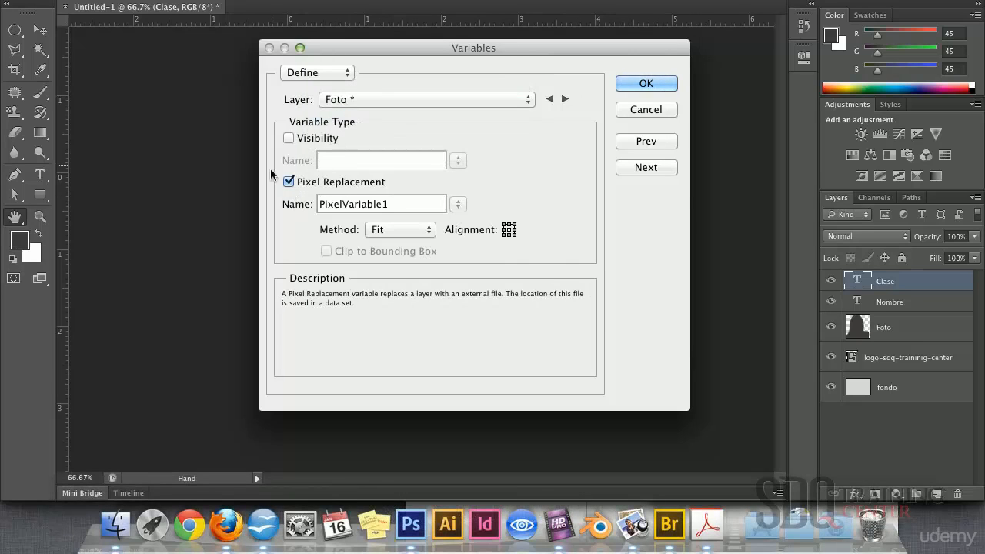
pyautogui.moveTo(398, 202); pyautogui.dragTo(301, 213)
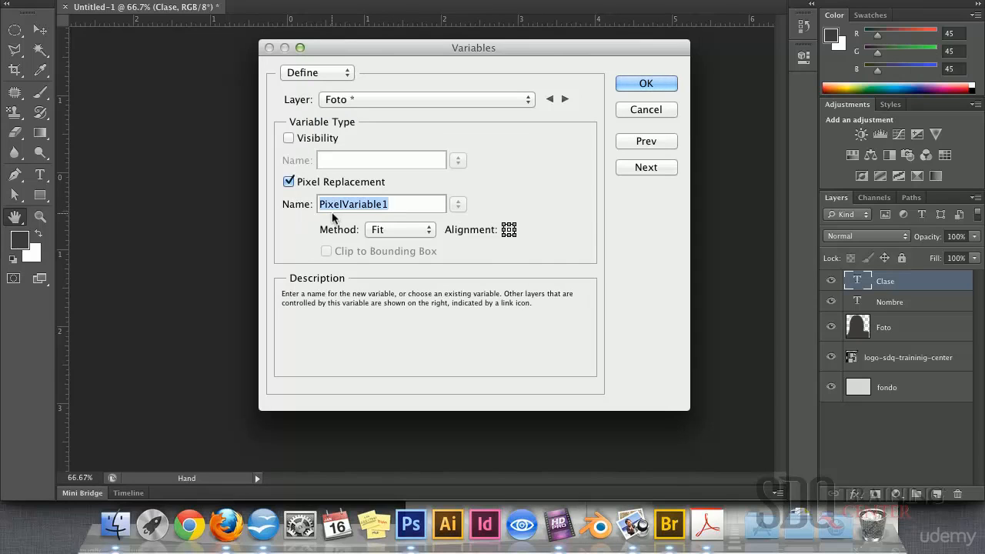
pyautogui.write('v_foto')
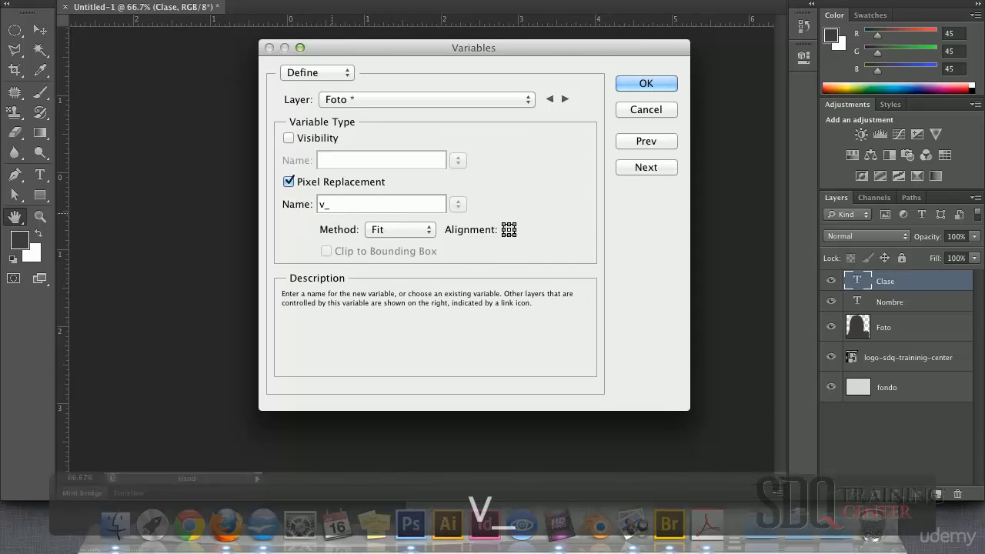
pyautogui.click(408, 230)
pyautogui.click(400, 243)
pyautogui.click(405, 230)
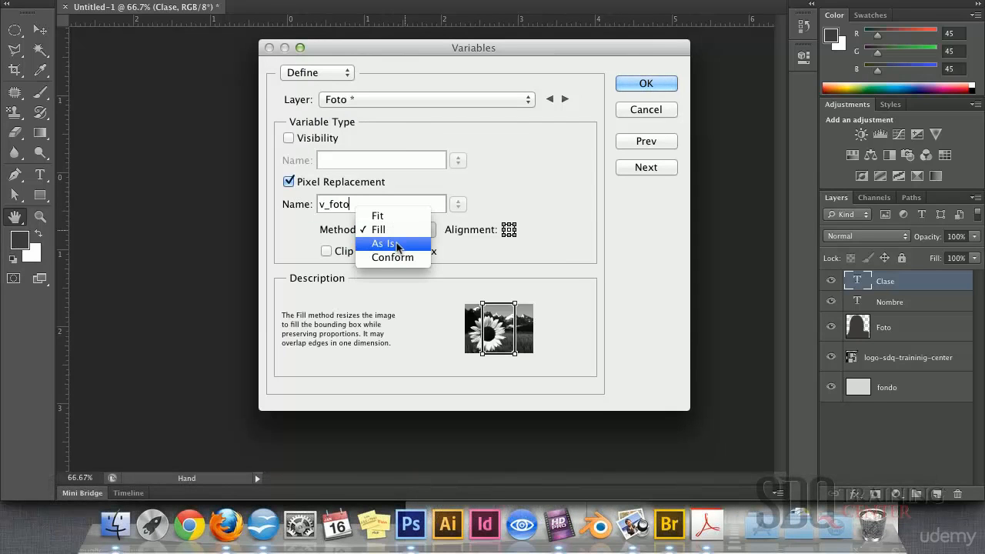
pyautogui.click(398, 244)
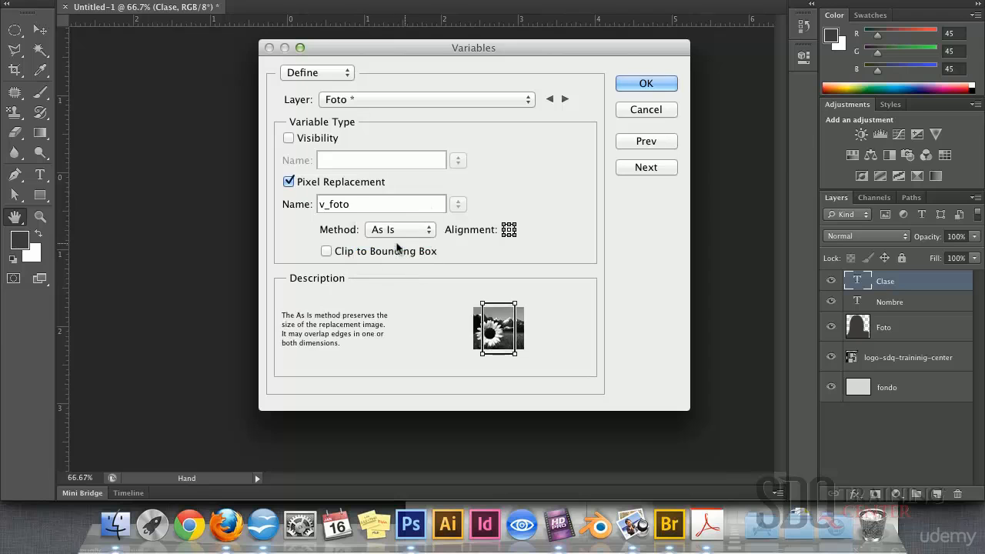
pyautogui.click(395, 231)
pyautogui.click(385, 203)
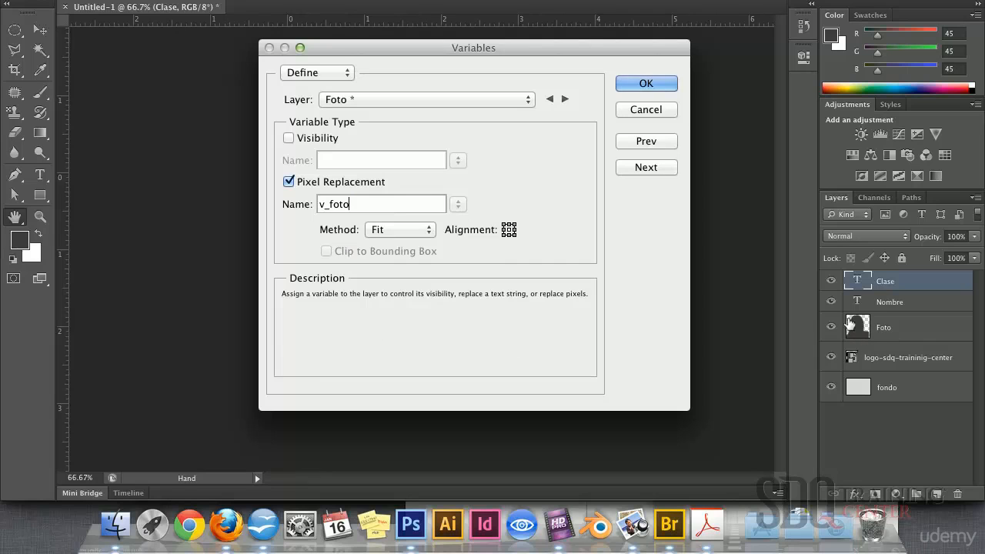
pyautogui.click(646, 84)
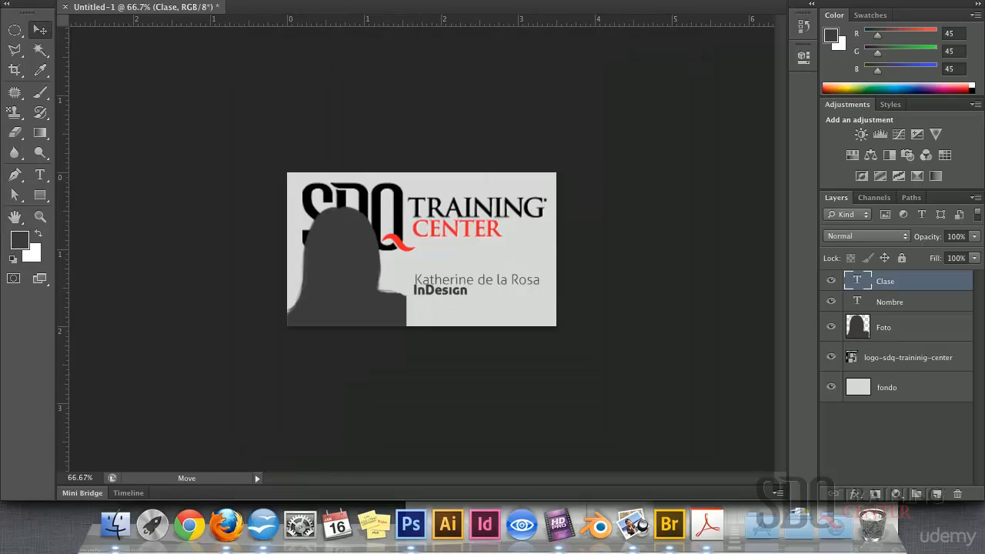
# Confirm in the Layer list that Clase, Nombre and Foto all carry variables, then cancel
pyautogui.click(193, 0)
pyautogui.moveTo(239, 242)
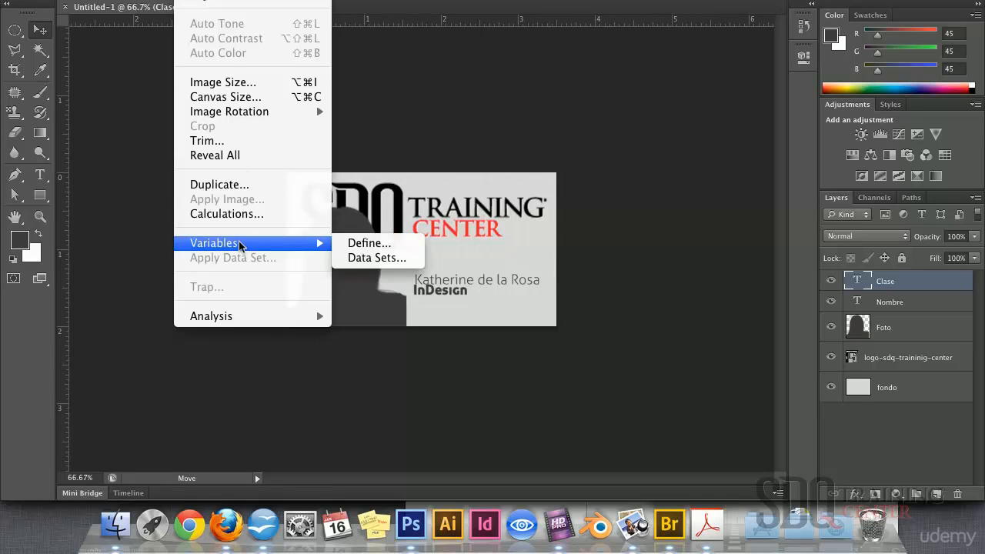
pyautogui.click(356, 243)
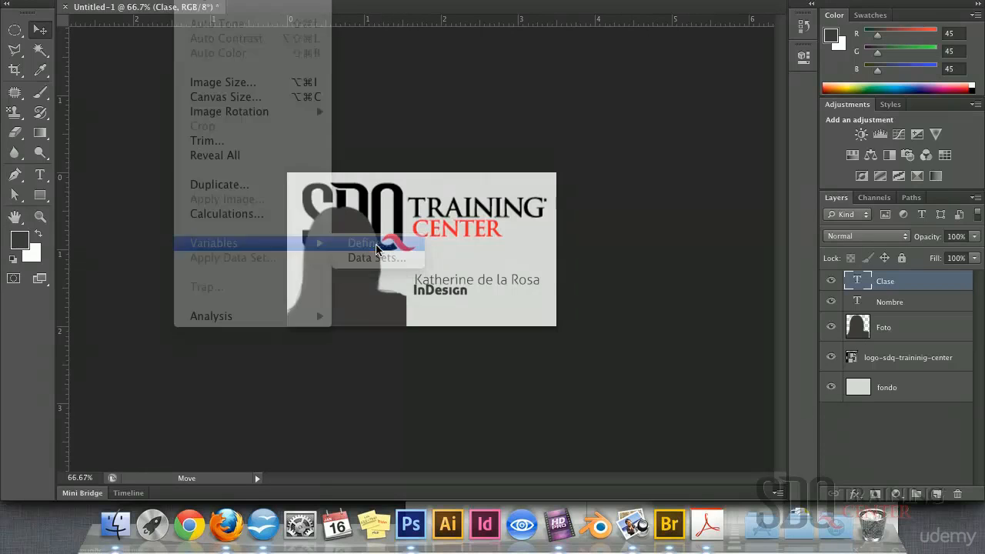
pyautogui.click(383, 96)
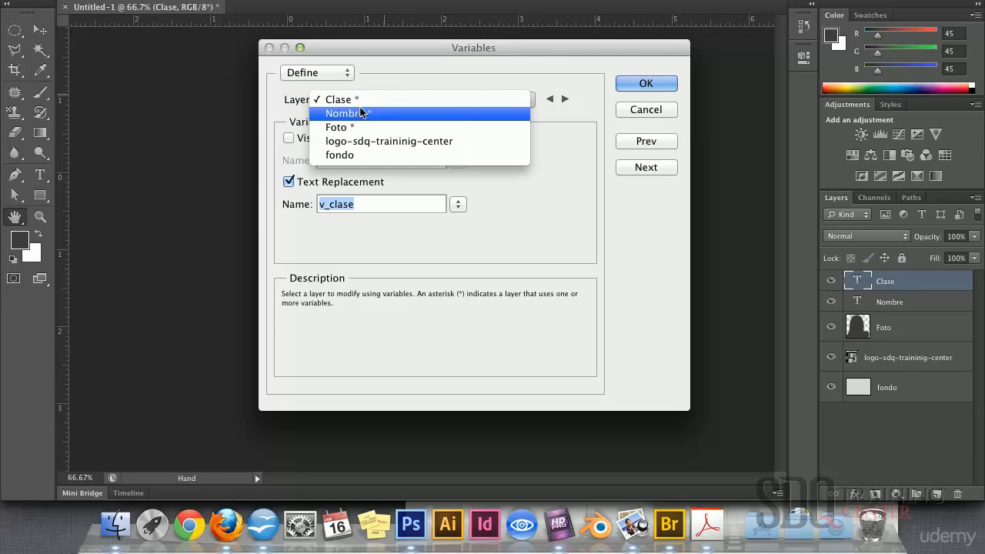
pyautogui.click(656, 111)
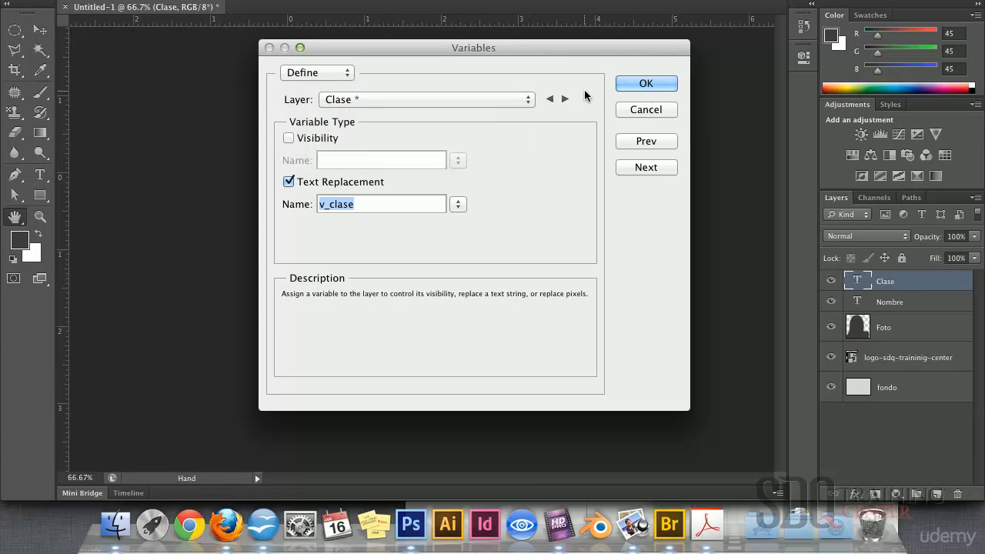
pyautogui.click(637, 110)
pyautogui.click(193, 0)
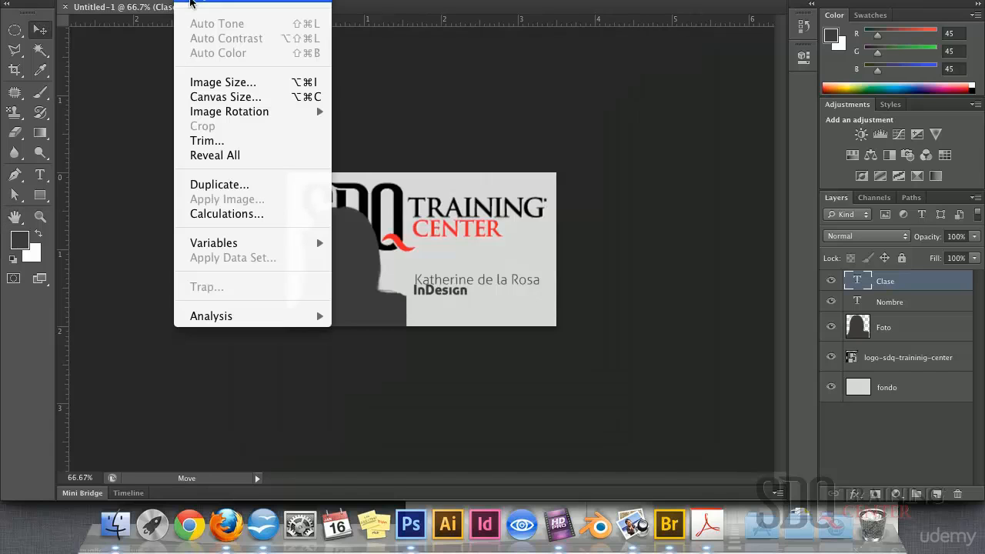
pyautogui.moveTo(217, 242)
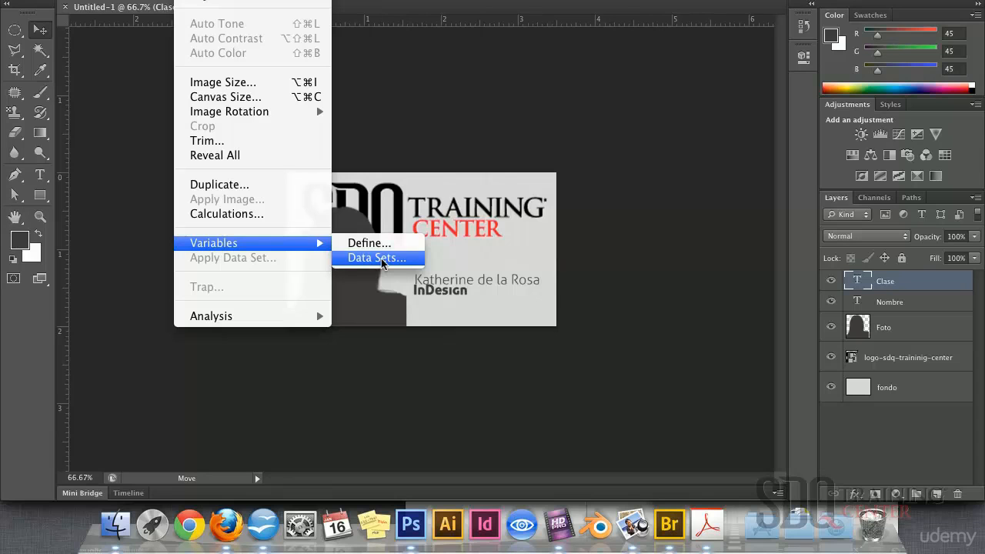
# Create Data Set 1 and change its v_clase value from InDesign to Dreamweaver
pyautogui.click(377, 258)
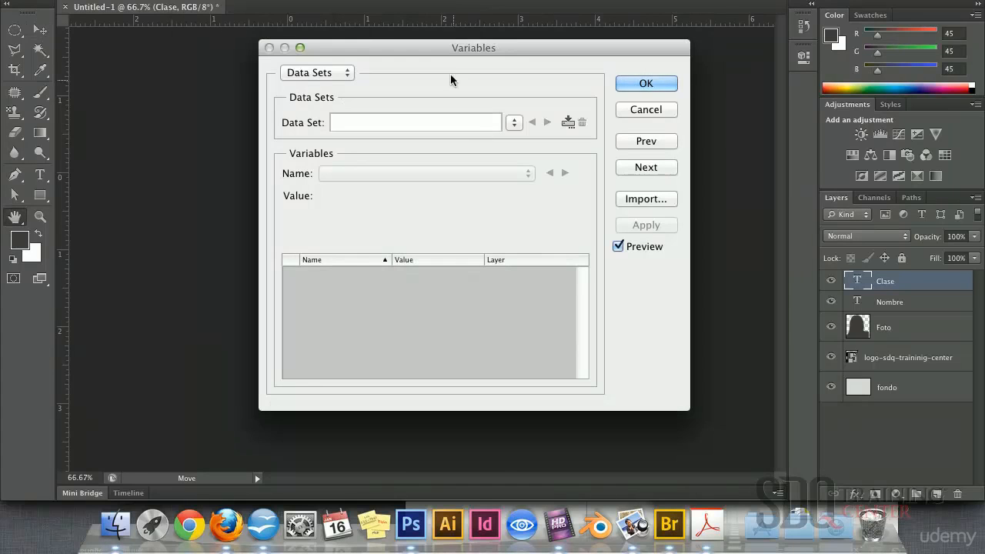
pyautogui.moveTo(429, 52); pyautogui.dragTo(767, 3)
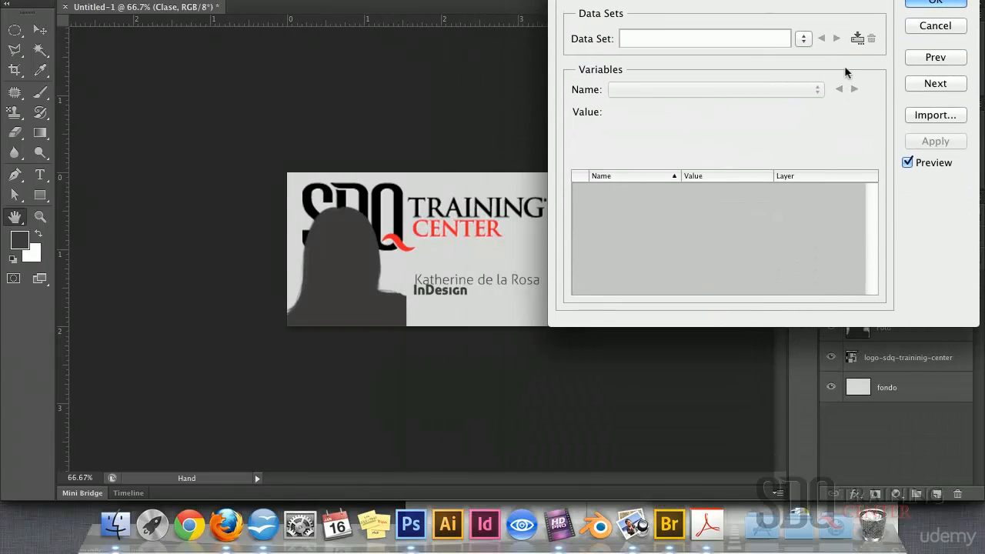
pyautogui.click(856, 38)
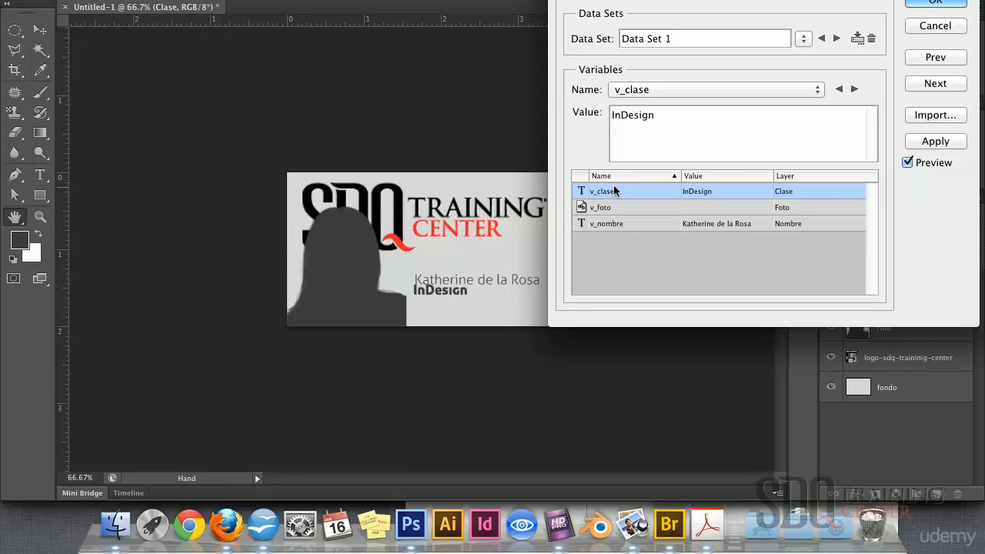
pyautogui.doubleClick(612, 116)
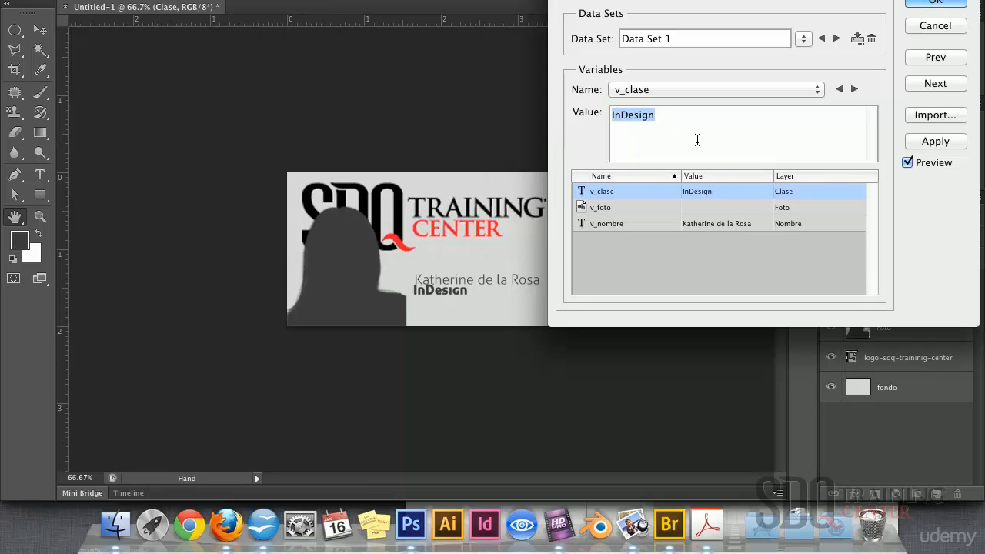
pyautogui.write('Dre')
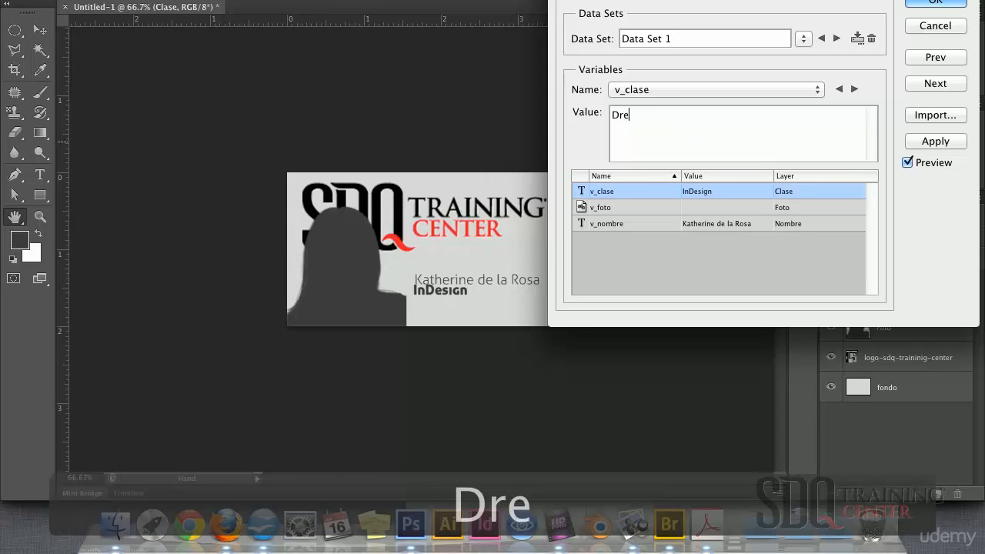
pyautogui.write('amweaver')
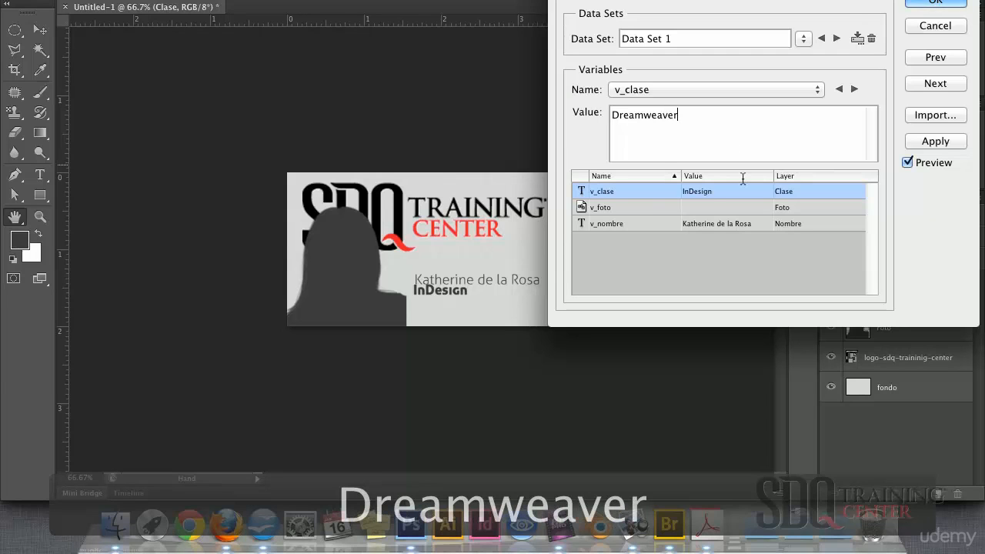
pyautogui.click(635, 206)
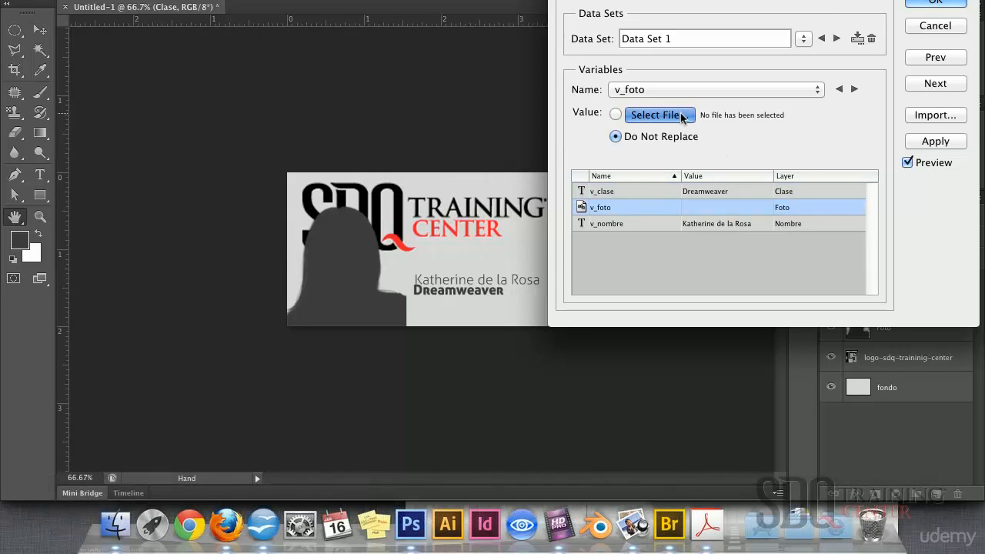
# Load 1.png as the v_foto photo for Data Set 1
pyautogui.click(682, 117)
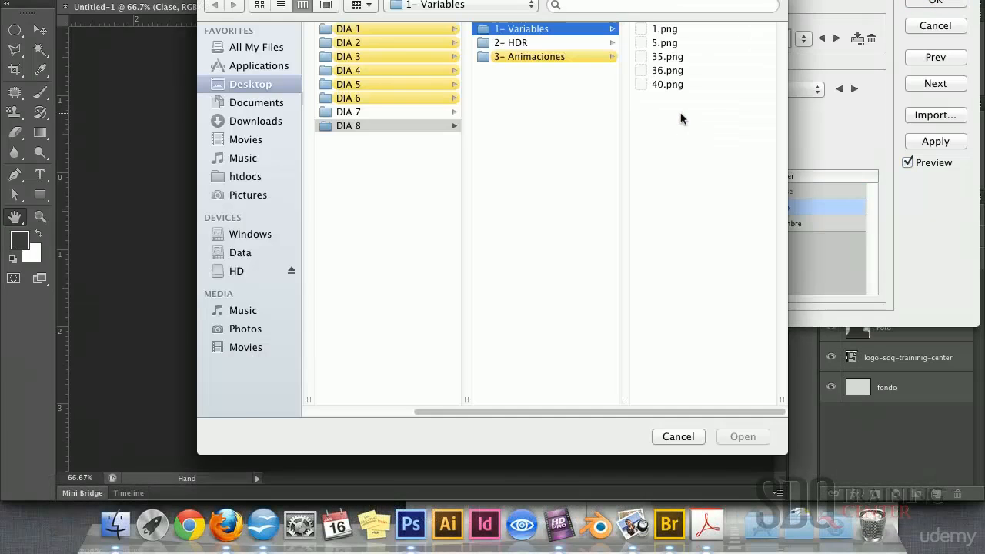
pyautogui.click(261, 6)
pyautogui.click(383, 96)
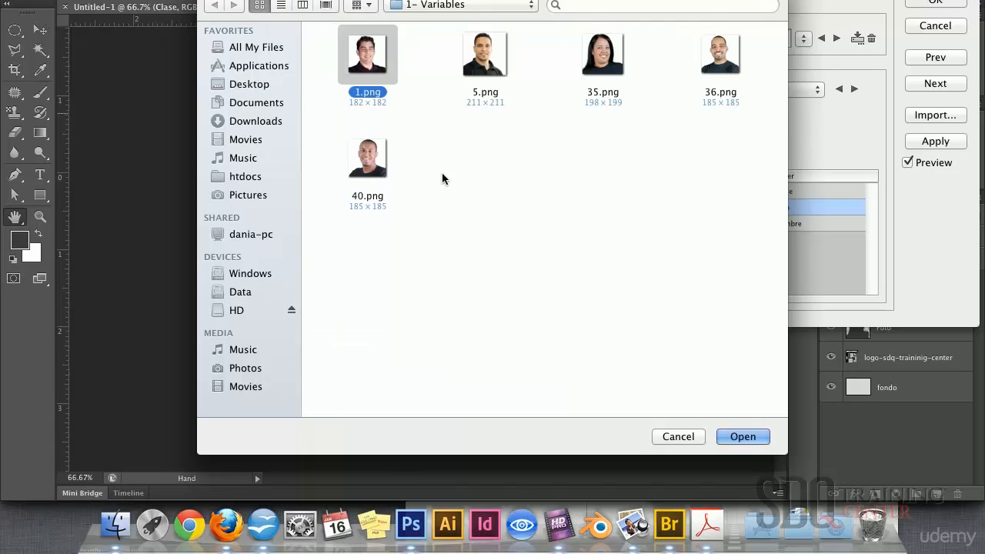
pyautogui.click(742, 436)
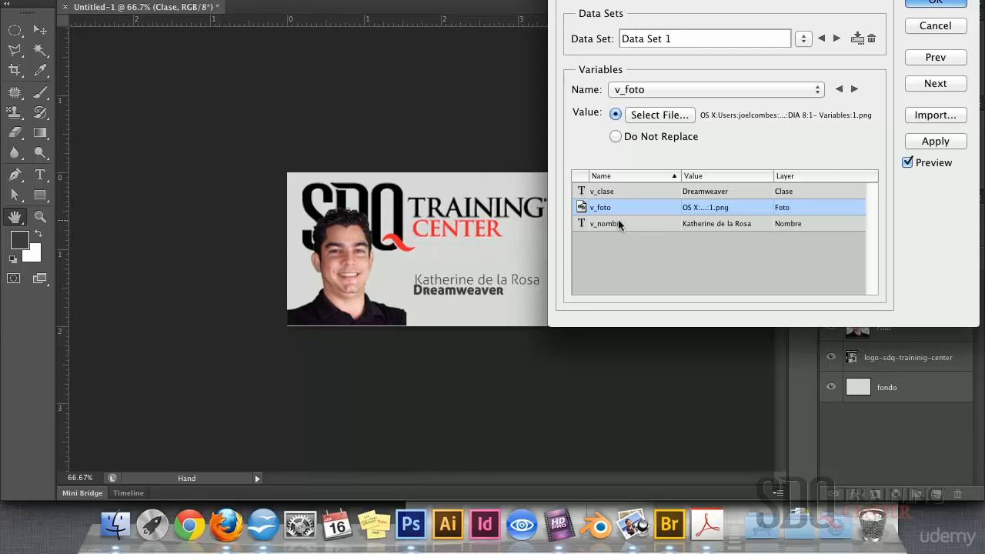
# Set v_nombre to the new person's full name, refresh the preview and create Data Set 2
pyautogui.click(617, 222)
pyautogui.moveTo(724, 109); pyautogui.dragTo(582, 115)
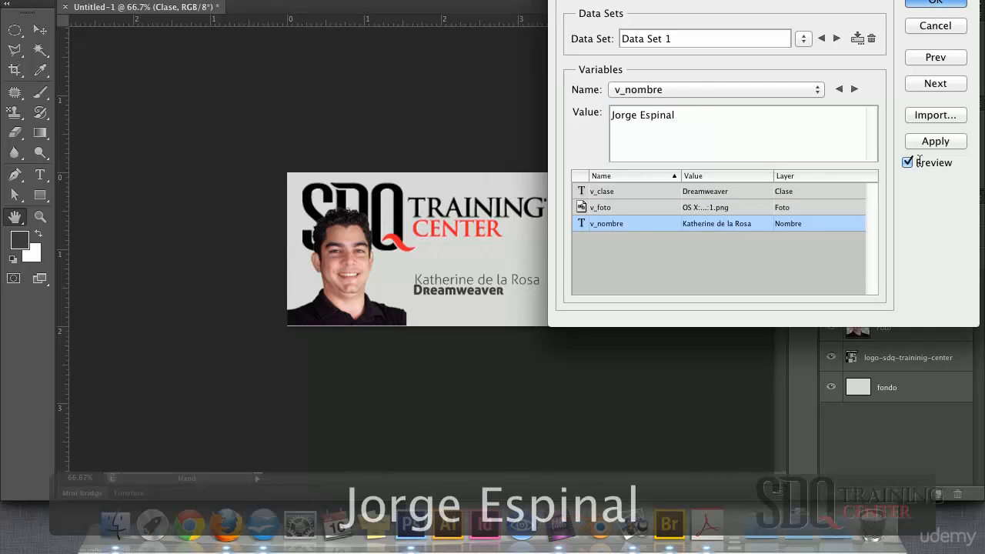
pyautogui.click(908, 162)
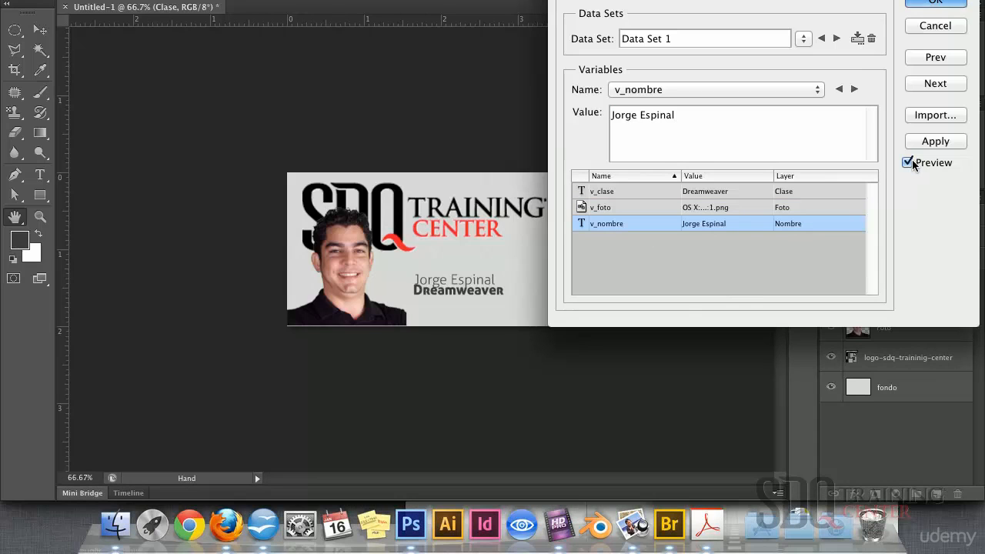
pyautogui.click(856, 38)
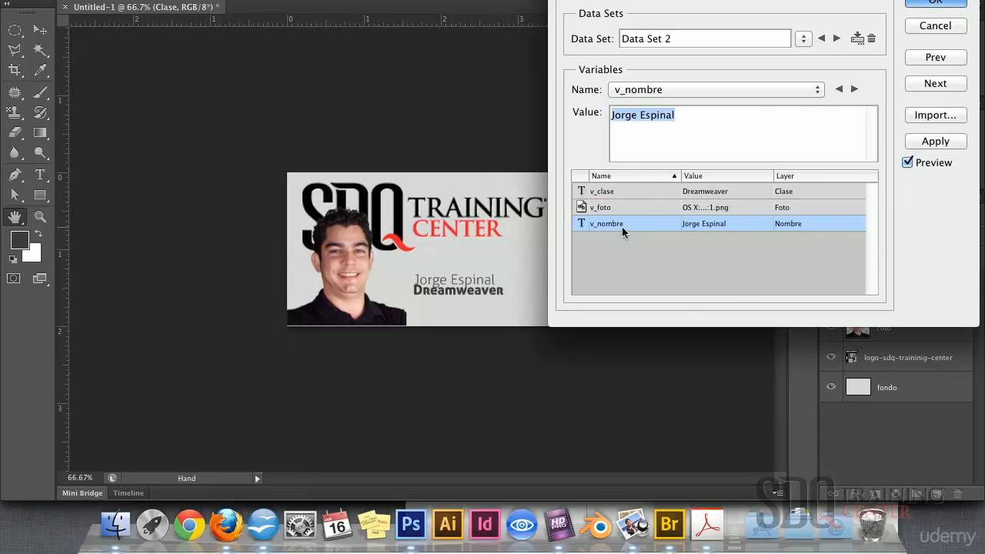
# Set Data Set 2's v_nombre to another person's name and v_clase to Photoshop
pyautogui.click(683, 121)
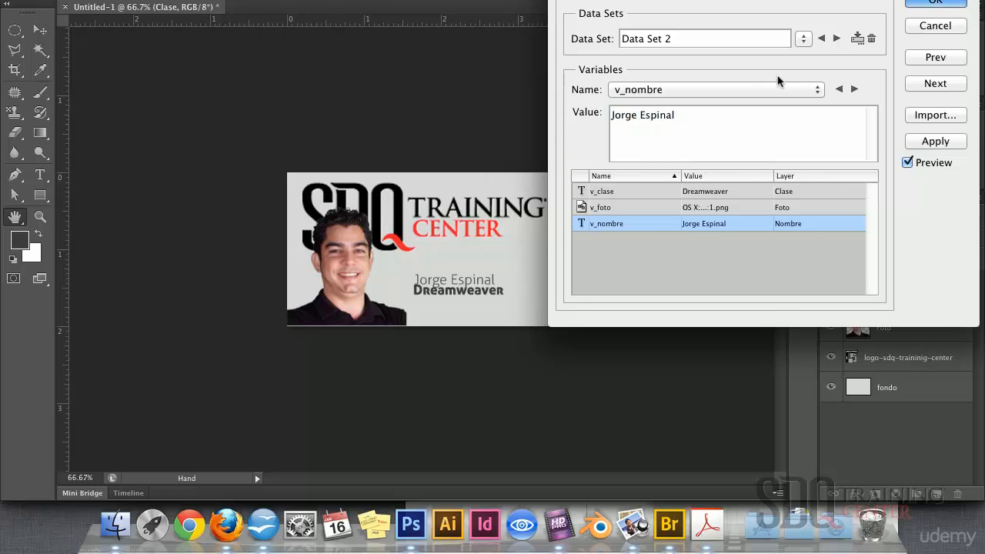
pyautogui.moveTo(681, 119); pyautogui.dragTo(581, 120)
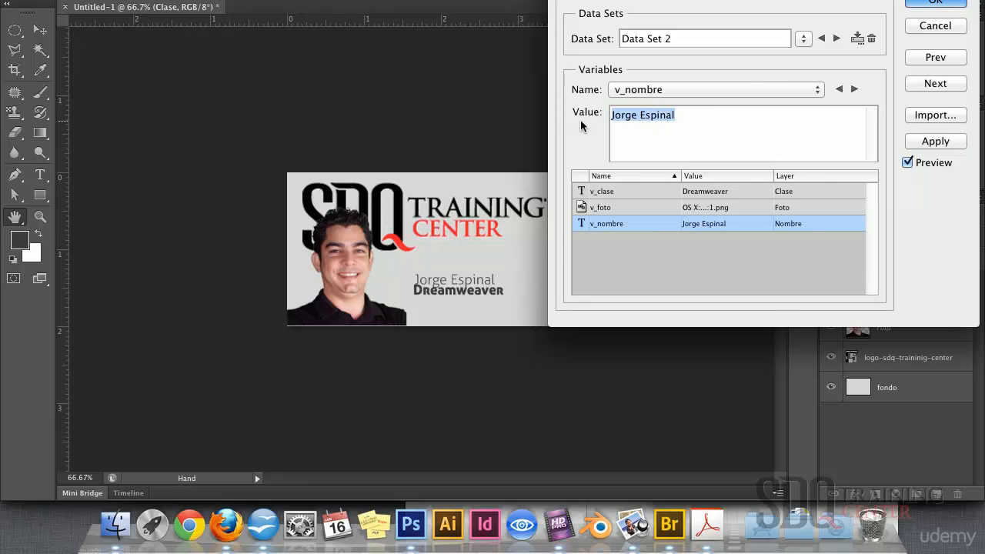
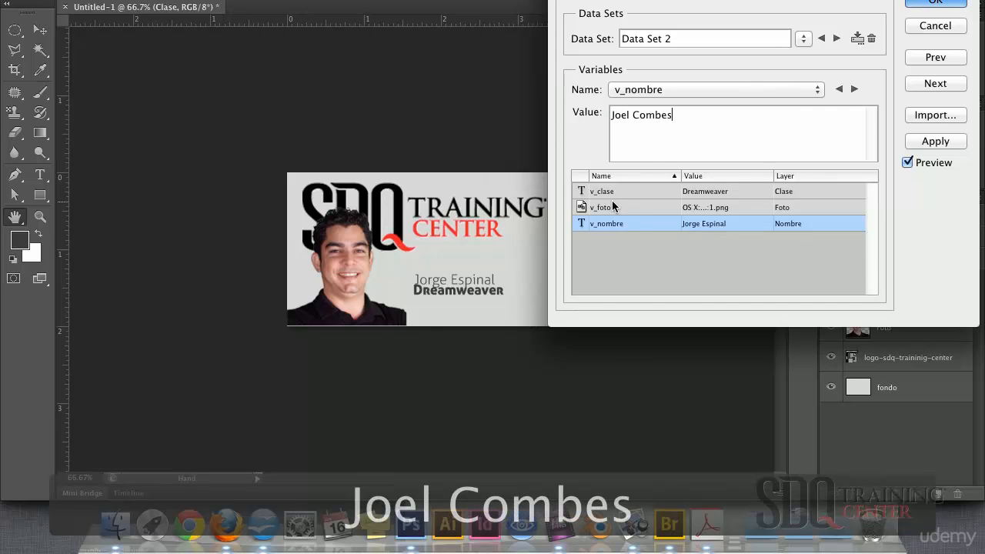
pyautogui.click(610, 194)
pyautogui.click(606, 118)
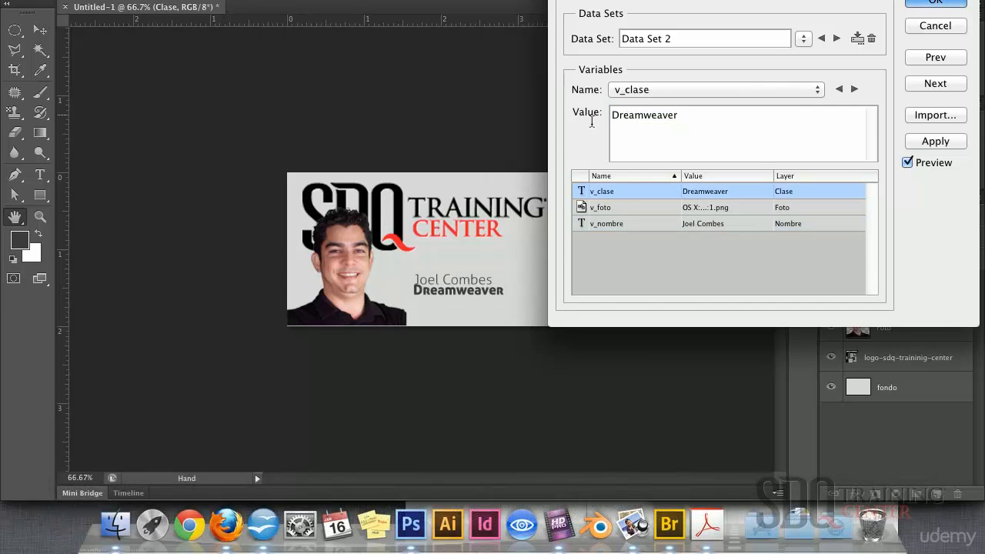
pyautogui.moveTo(679, 114); pyautogui.dragTo(618, 118)
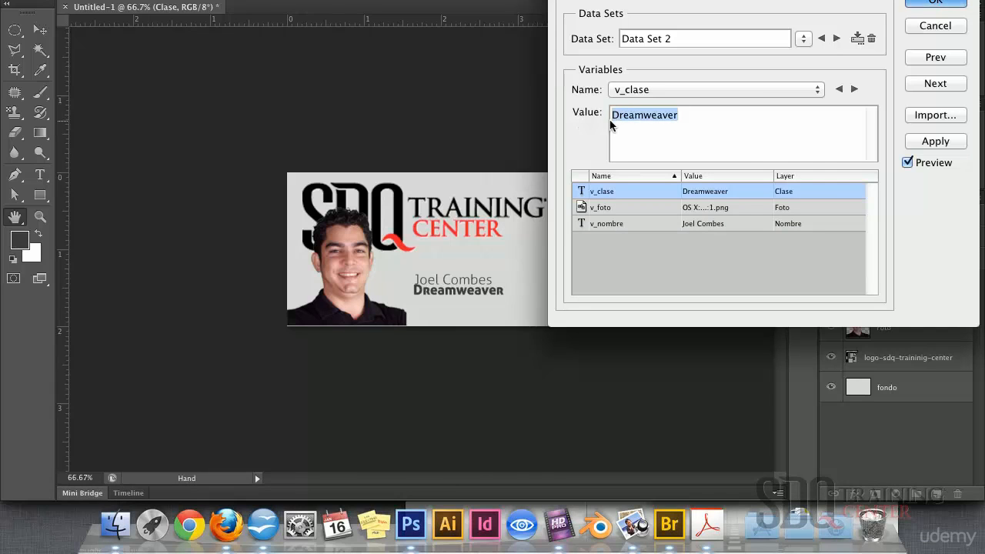
pyautogui.write('Photos')
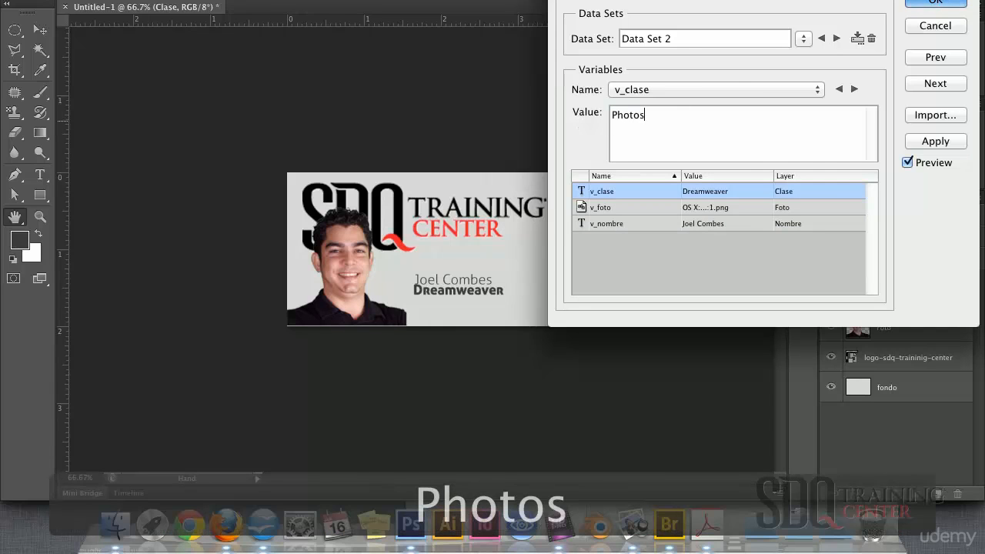
pyautogui.write('hop')
pyautogui.click(631, 208)
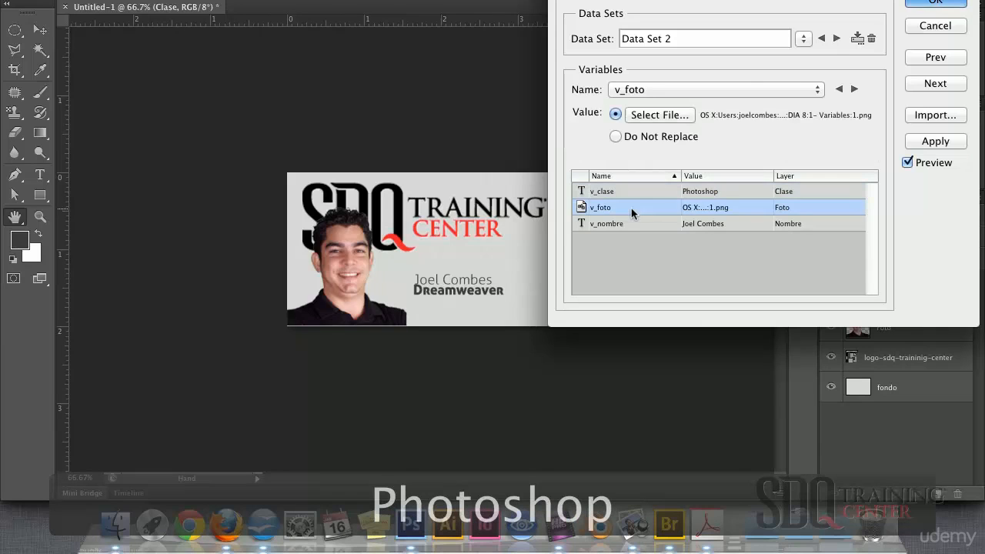
# Load 5.png as the v_foto photo and create Data Set 3
pyautogui.click(672, 115)
pyautogui.click(485, 54)
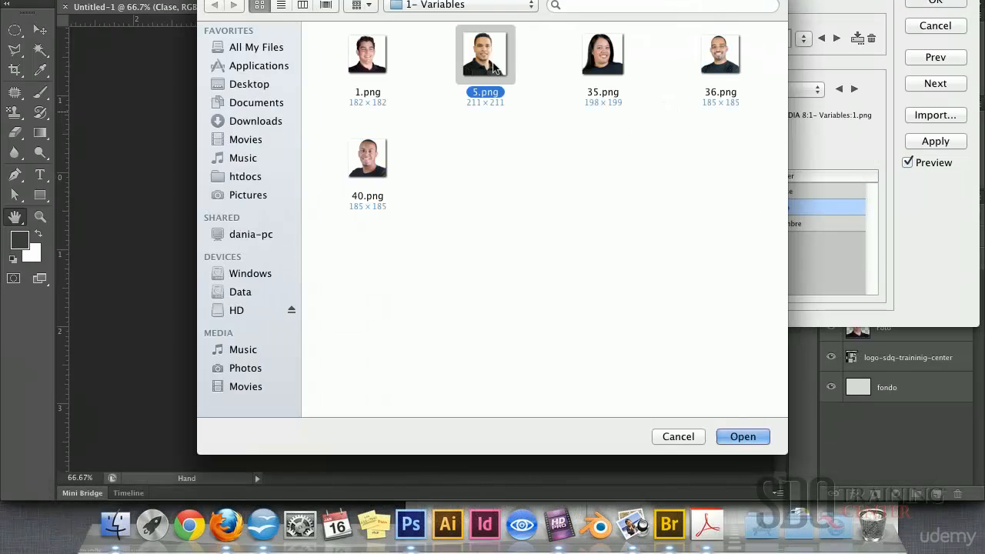
pyautogui.click(742, 437)
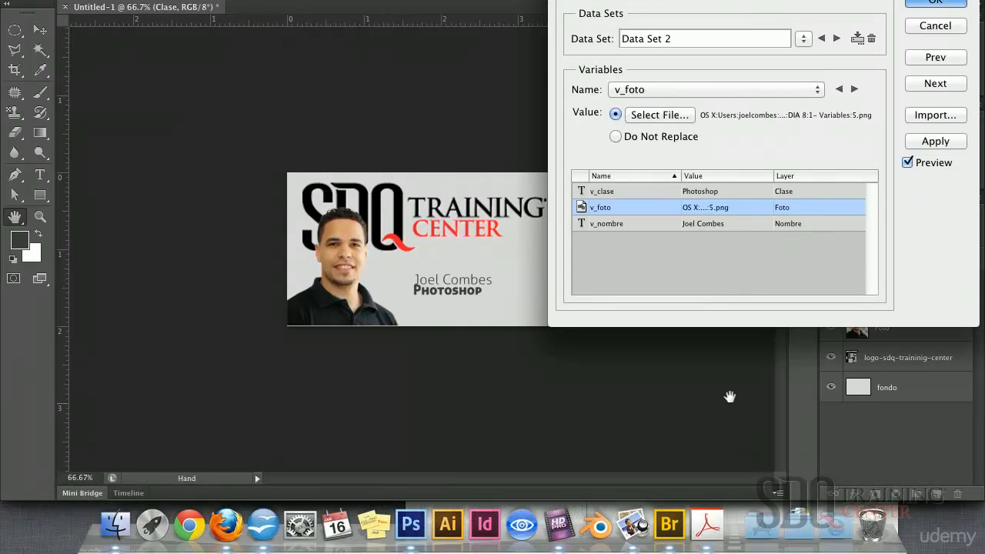
pyautogui.click(837, 38)
# Enter another person's full name for v_nombre and load 36.png as the photo
pyautogui.click(613, 224)
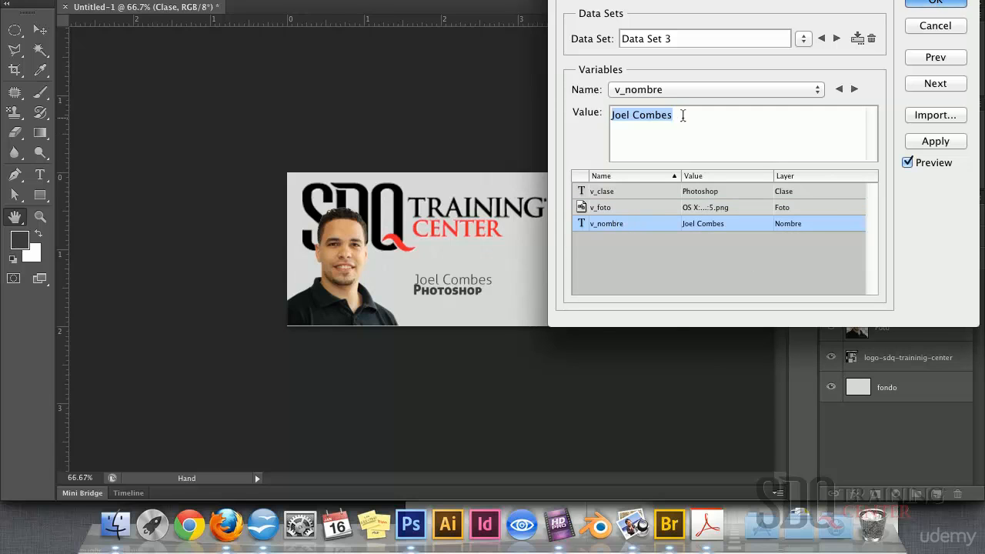
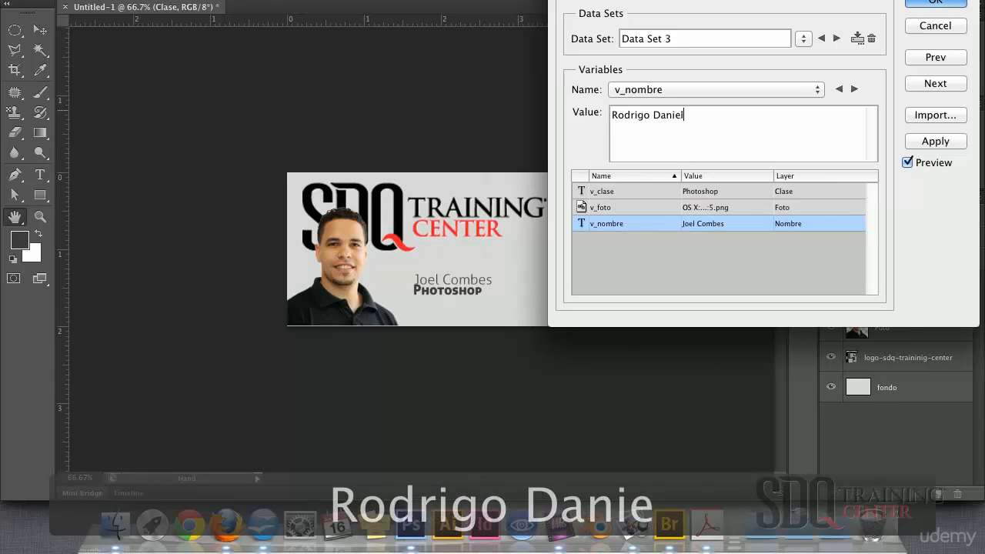
pyautogui.click(613, 204)
pyautogui.click(665, 116)
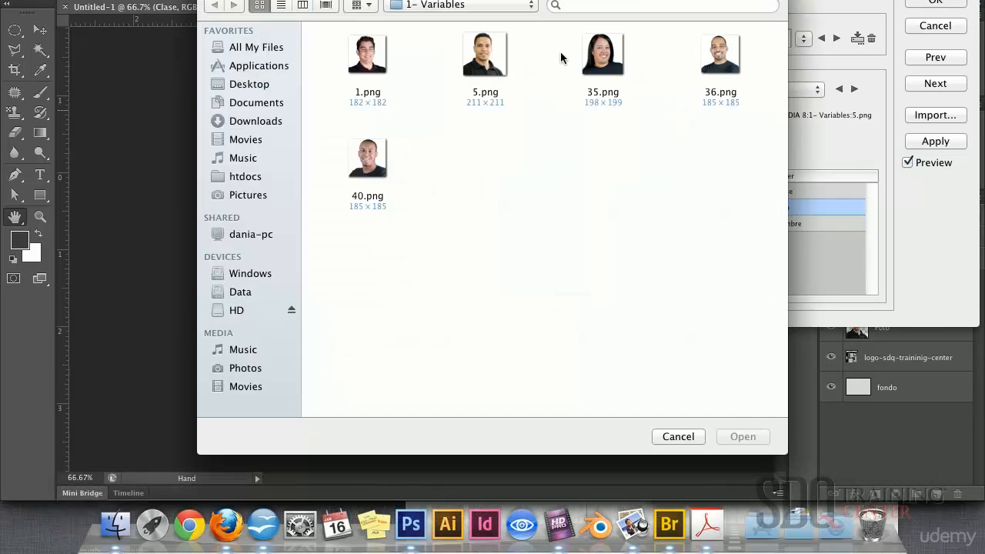
pyautogui.click(709, 60)
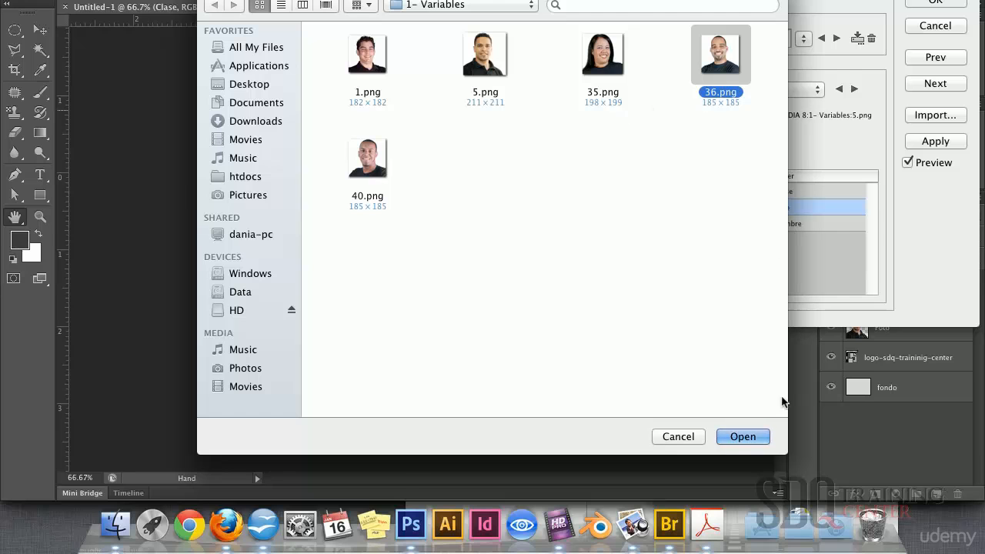
pyautogui.click(744, 437)
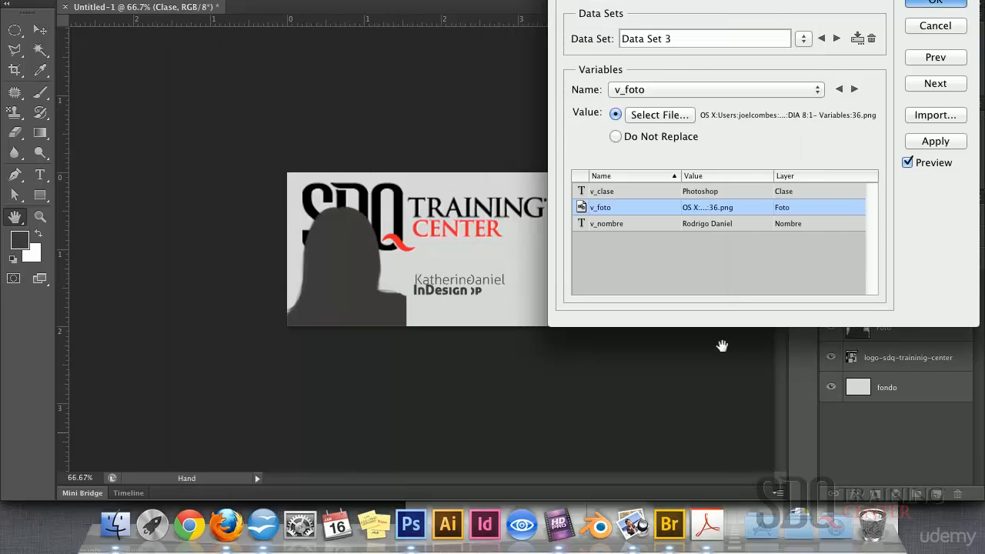
# Set v_clase to Premiere and save the values as Data Set 4
pyautogui.click(637, 191)
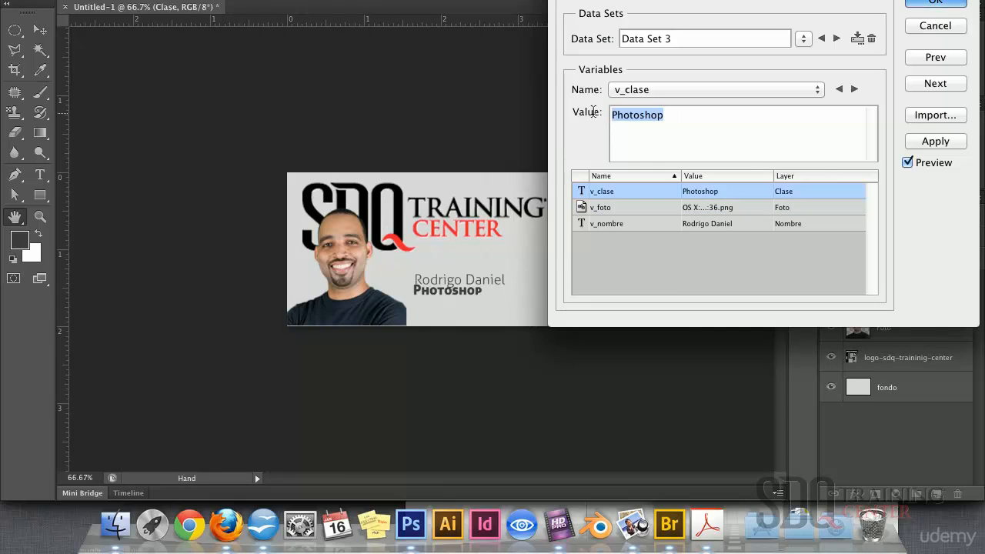
pyautogui.write('Pre')
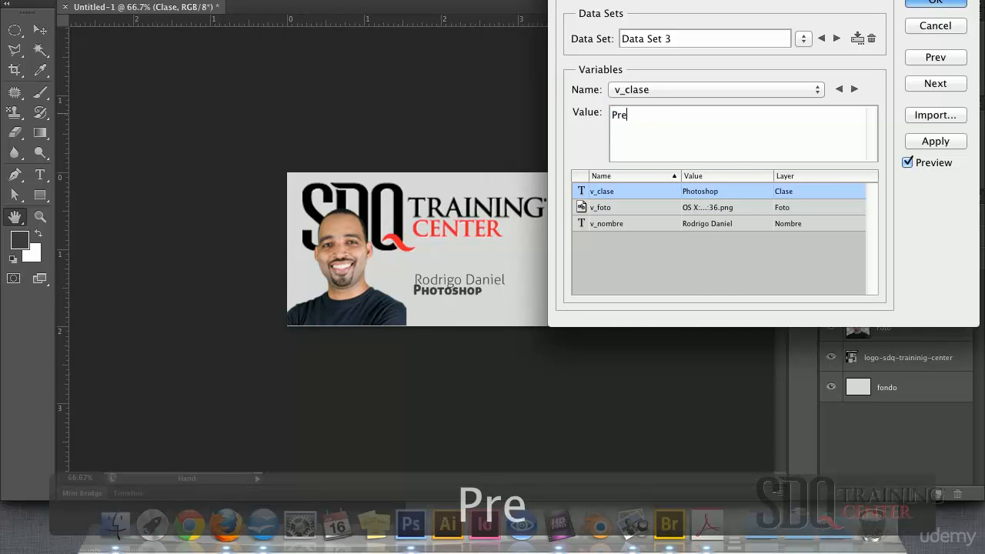
pyautogui.write('miere')
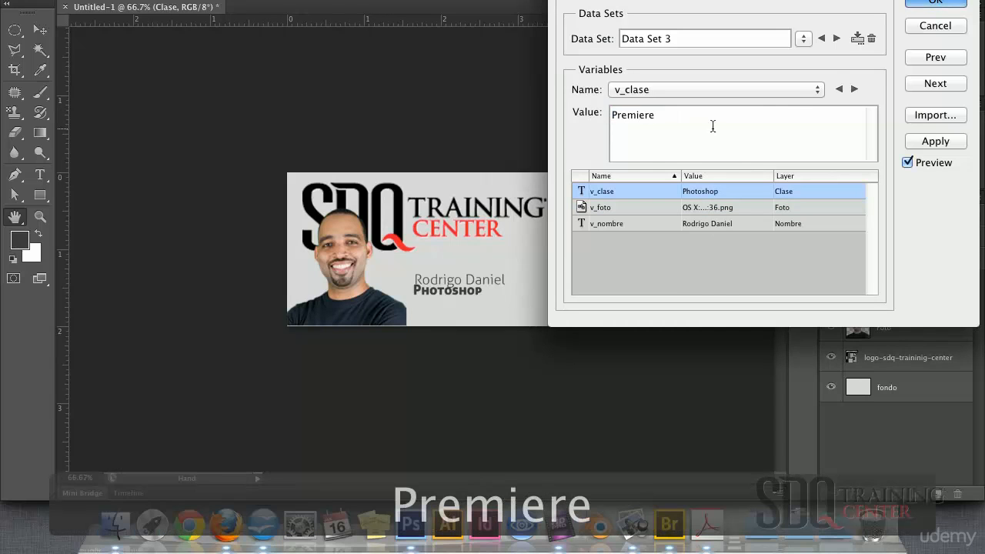
pyautogui.click(857, 38)
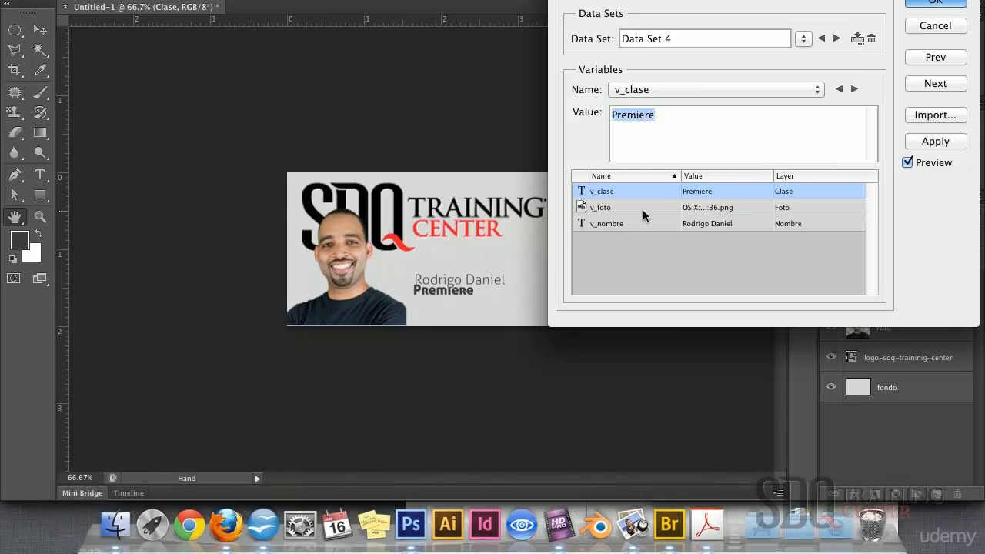
# Replace v_nombre with another person's full name and load 35.png as the photo
pyautogui.click(624, 223)
pyautogui.moveTo(691, 120); pyautogui.dragTo(605, 112)
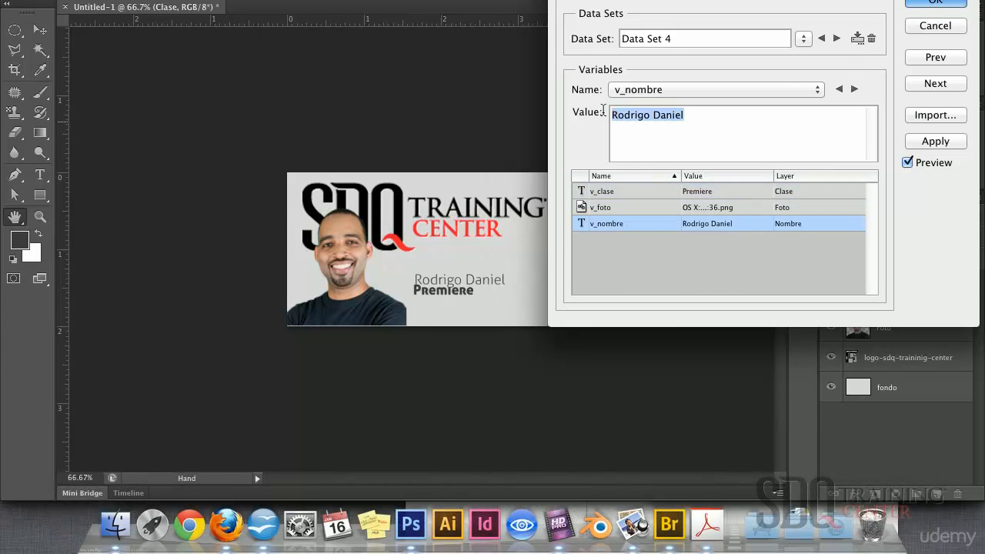
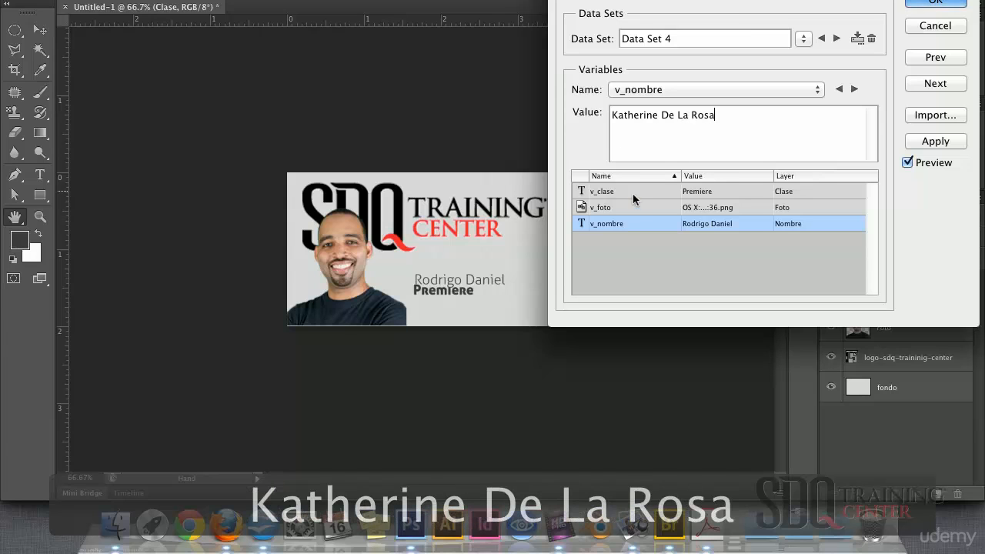
pyautogui.click(624, 208)
pyautogui.click(659, 114)
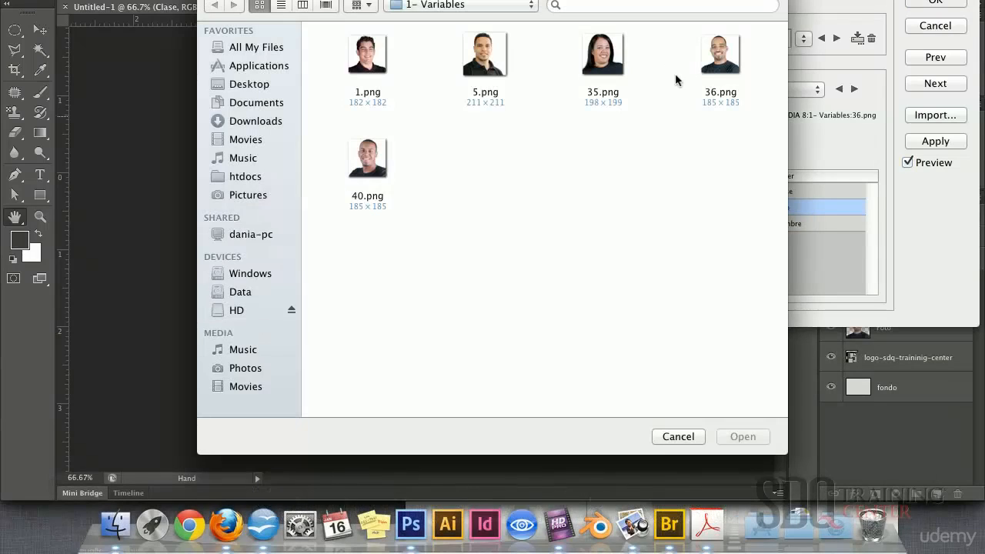
pyautogui.click(614, 56)
pyautogui.click(743, 437)
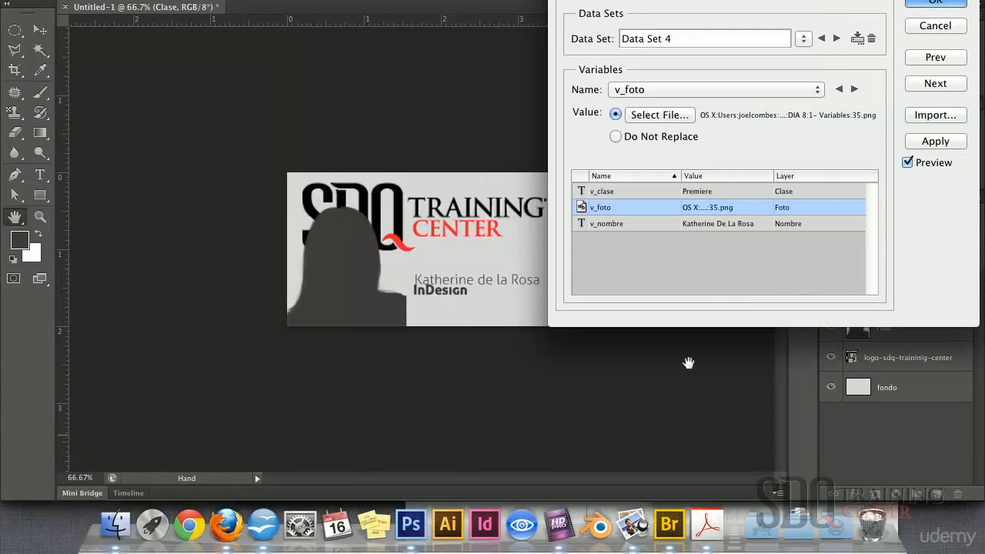
# Set v_clase to InDesing and review the name and photo values
pyautogui.click(624, 193)
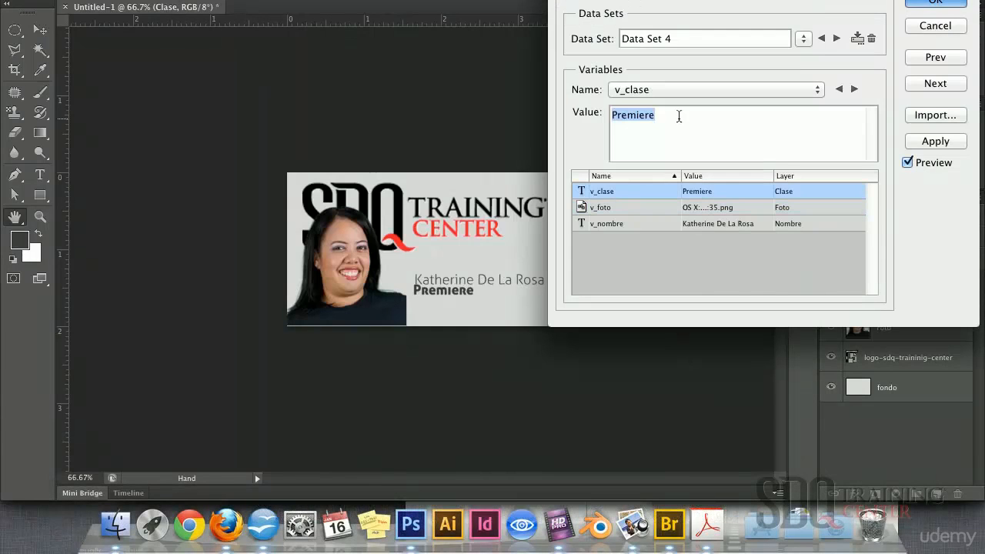
pyautogui.write('In')
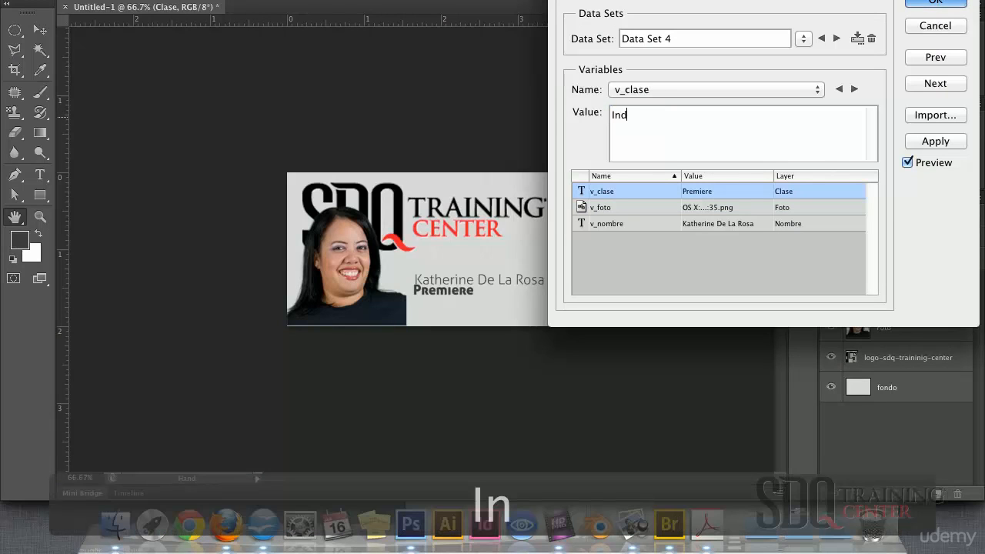
pyautogui.write('Desing')
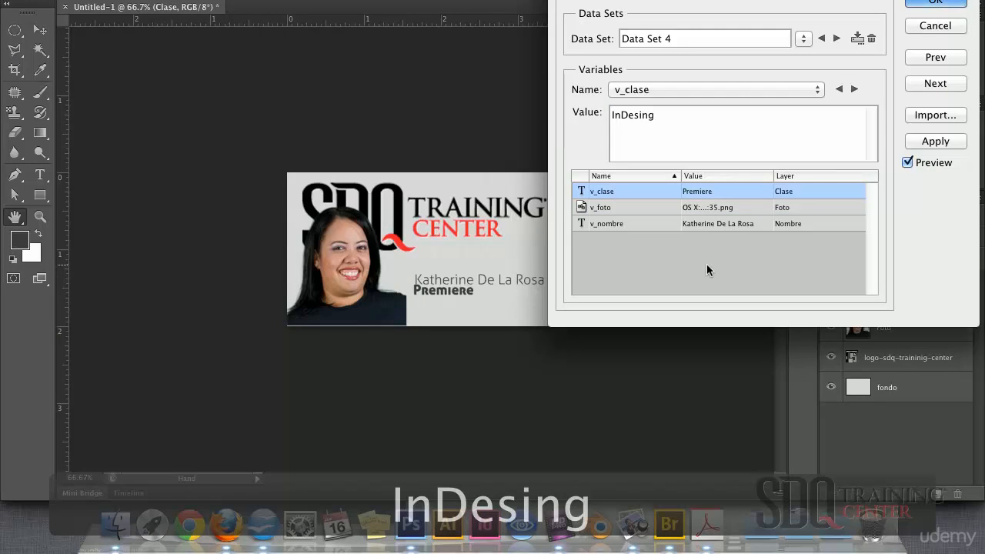
pyautogui.click(643, 224)
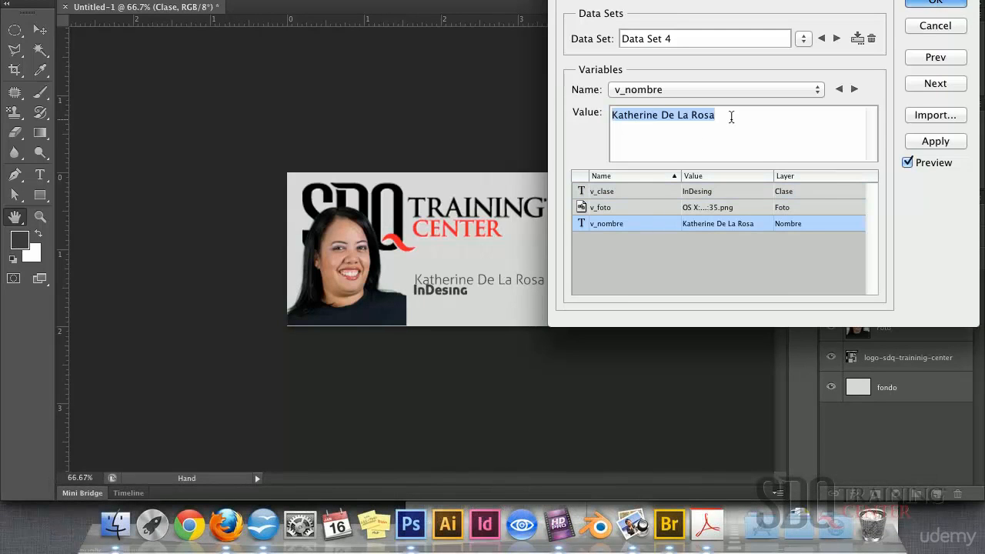
pyautogui.click(604, 207)
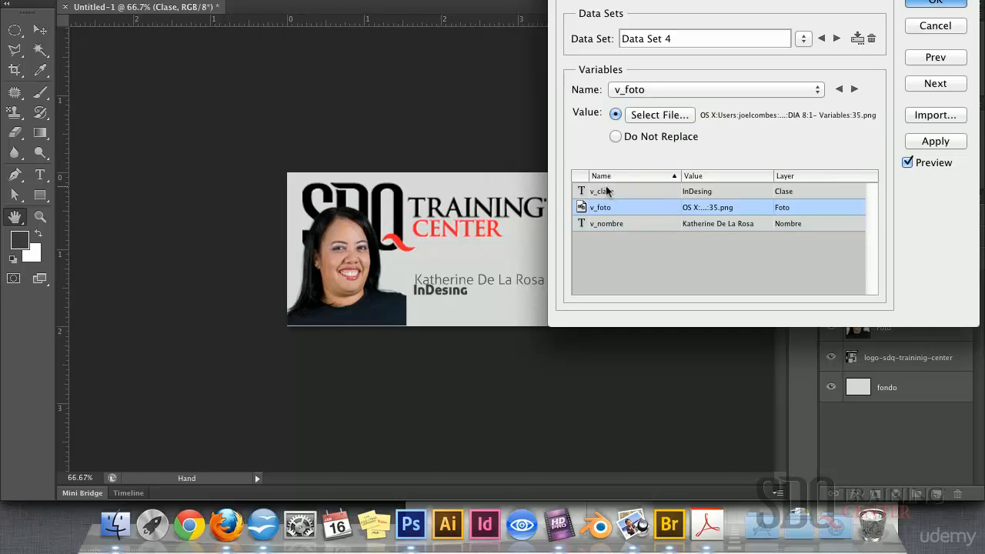
pyautogui.click(606, 191)
# Create Data Set 5 and enter another person's full name for v_nombre, correcting the surname
pyautogui.click(858, 38)
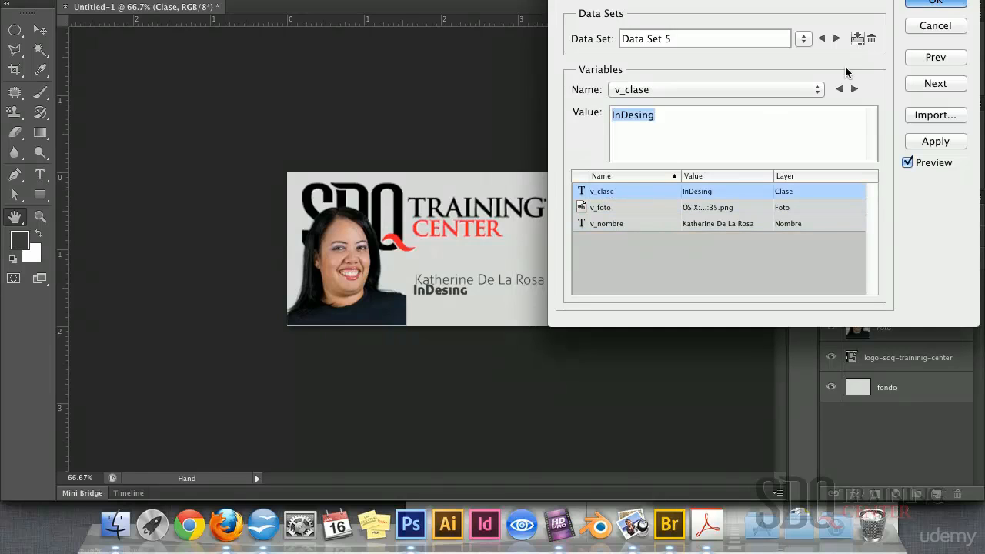
pyautogui.click(621, 222)
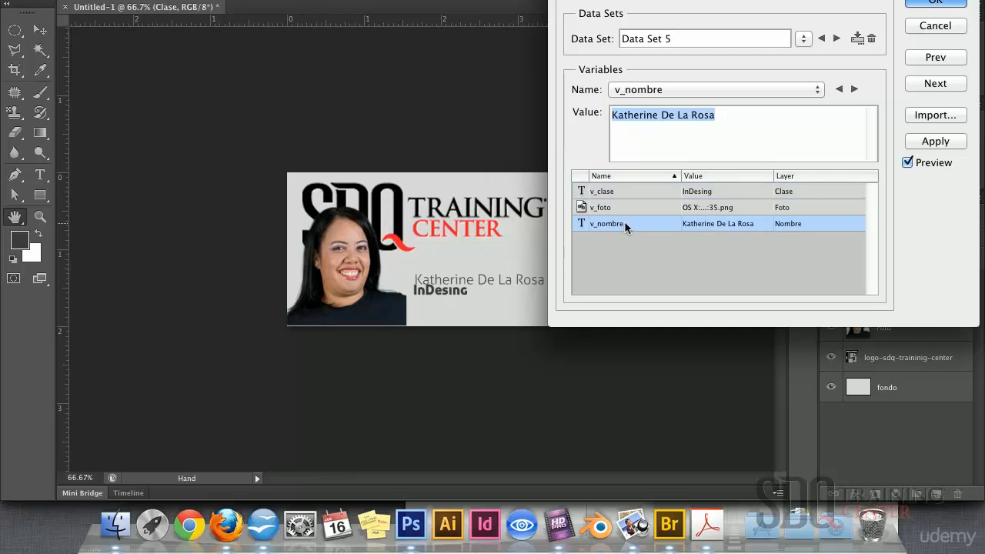
pyautogui.moveTo(725, 117); pyautogui.dragTo(604, 110)
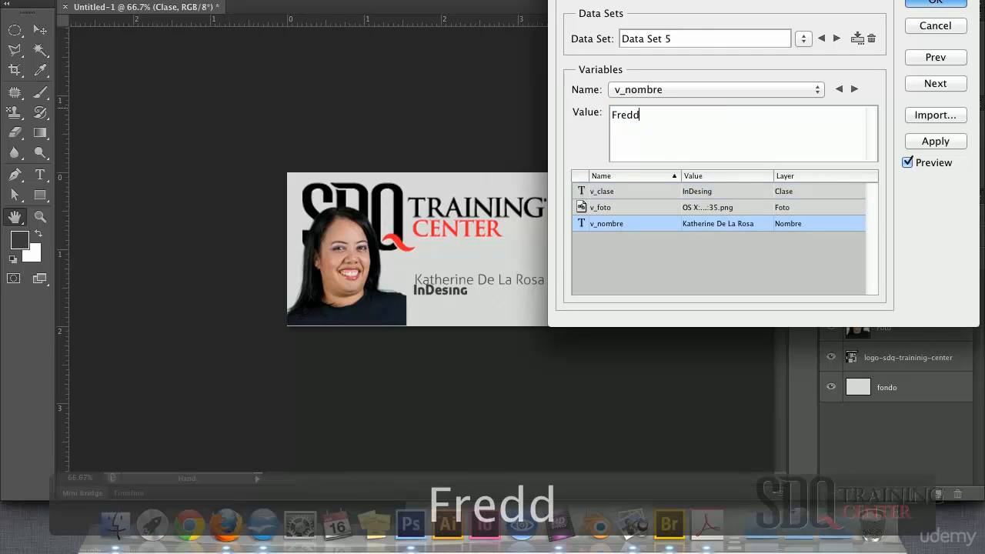
pyautogui.press('BackSpace')
pyautogui.press('BackSpace')
pyautogui.press('BackSpace')
pyautogui.press('BackSpace')
pyautogui.press('BackSpace')
pyautogui.press('BackSpace')
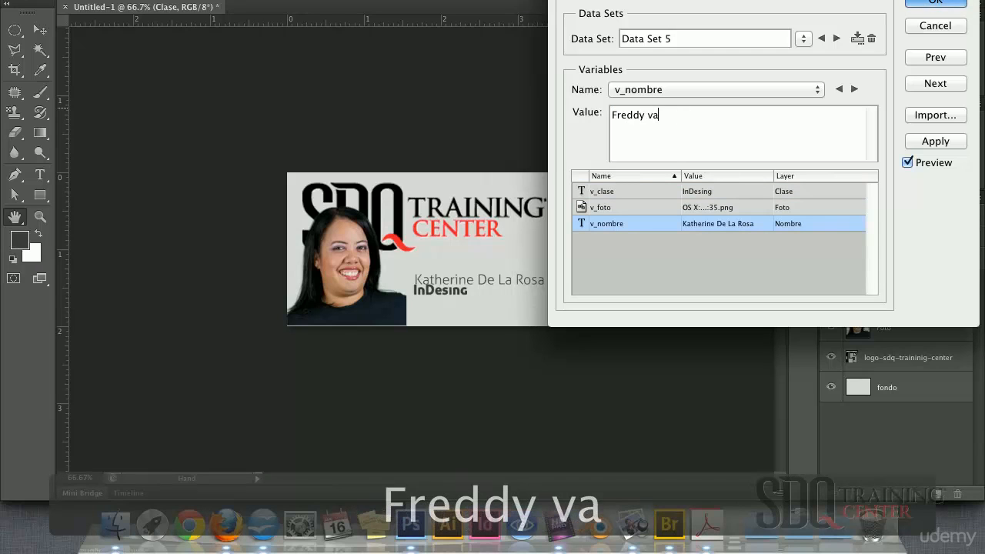
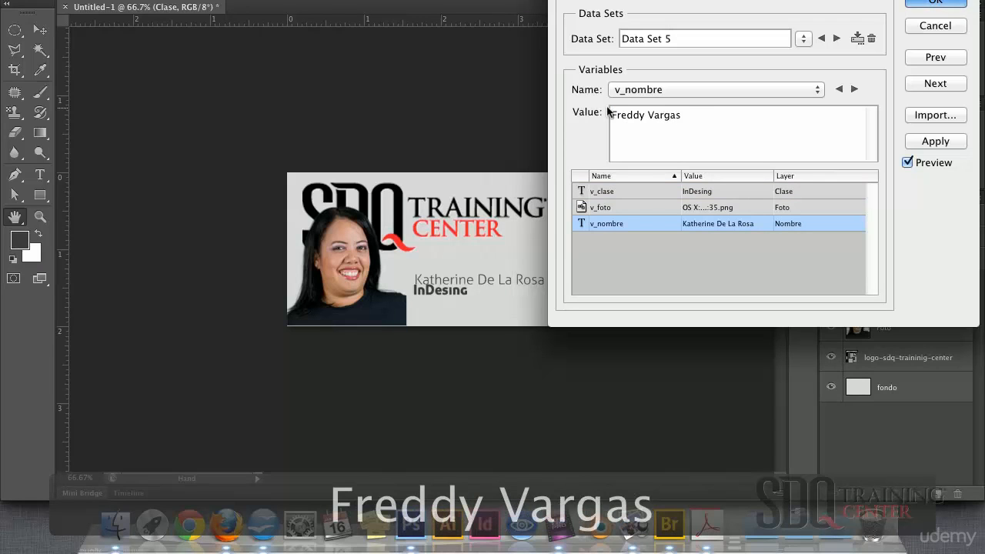
# Load 40.png as the photo, set v_clase to Audio, and accept the data sets
pyautogui.click(624, 206)
pyautogui.click(692, 116)
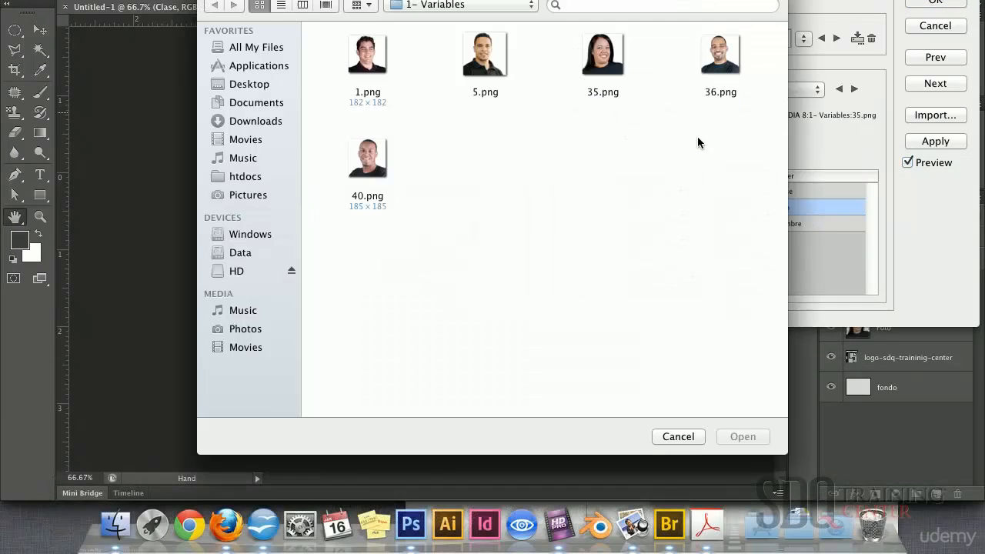
pyautogui.click(367, 173)
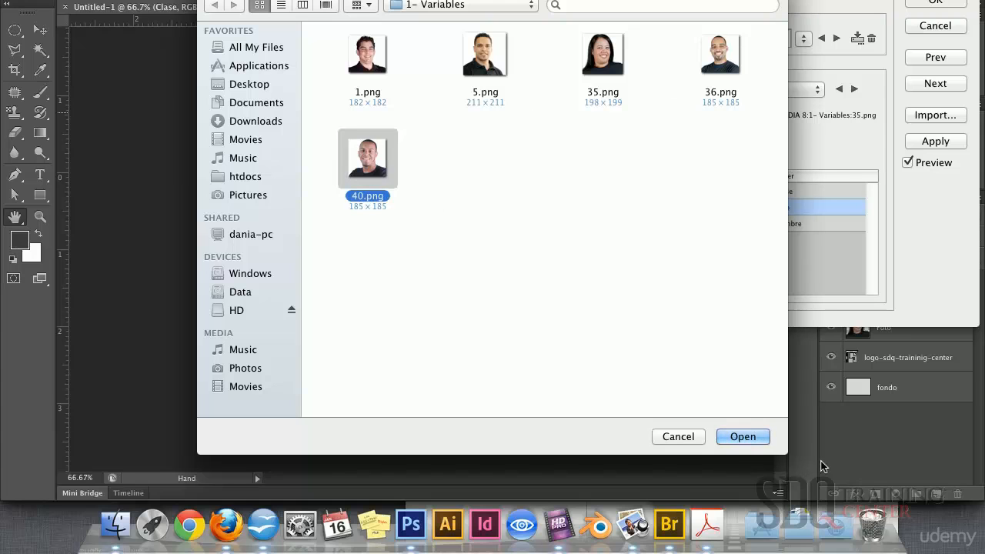
pyautogui.click(742, 436)
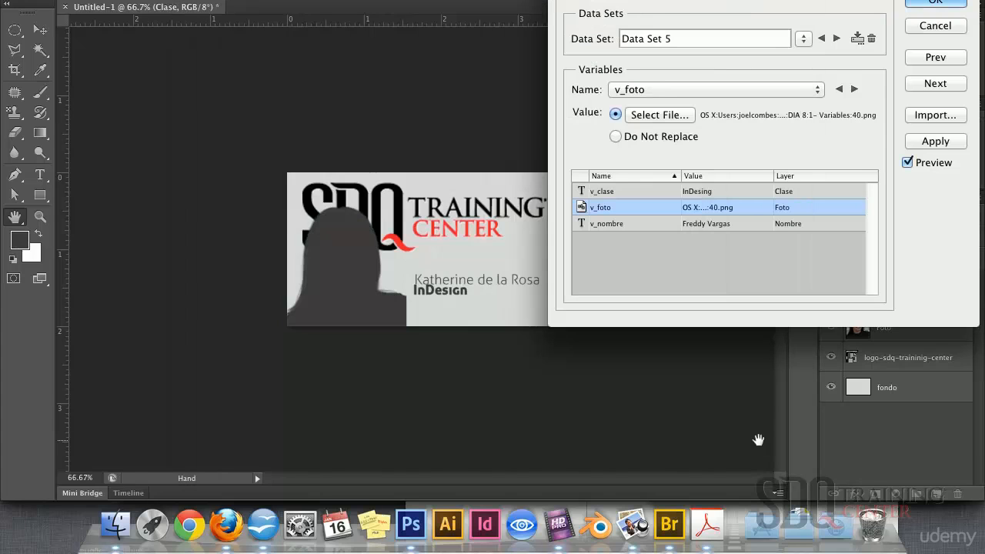
pyautogui.click(630, 193)
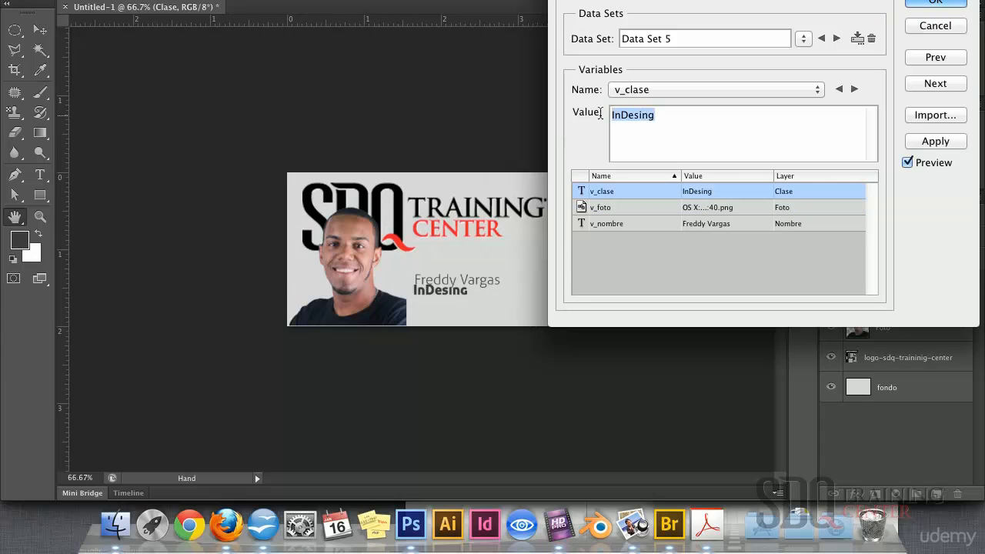
pyautogui.write('Audio')
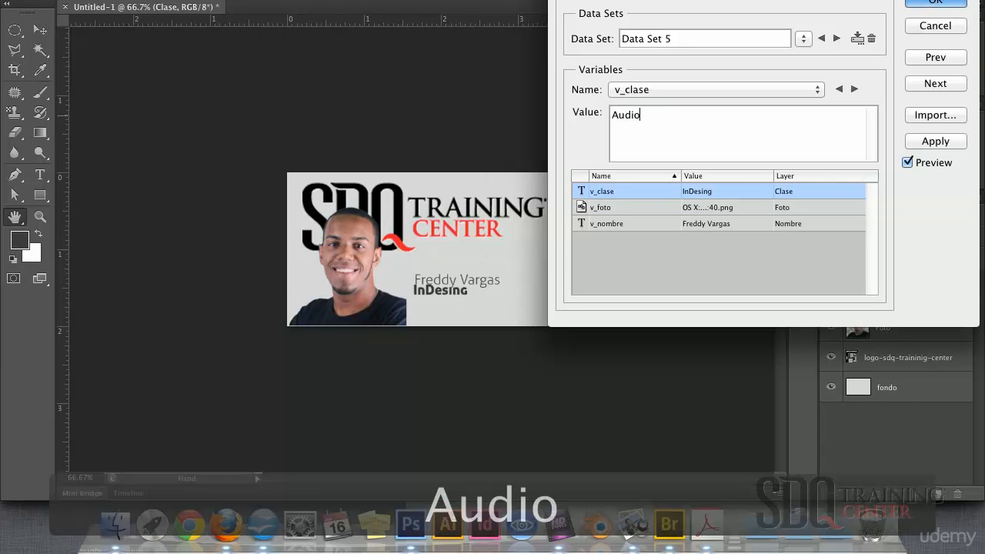
pyautogui.click(940, 4)
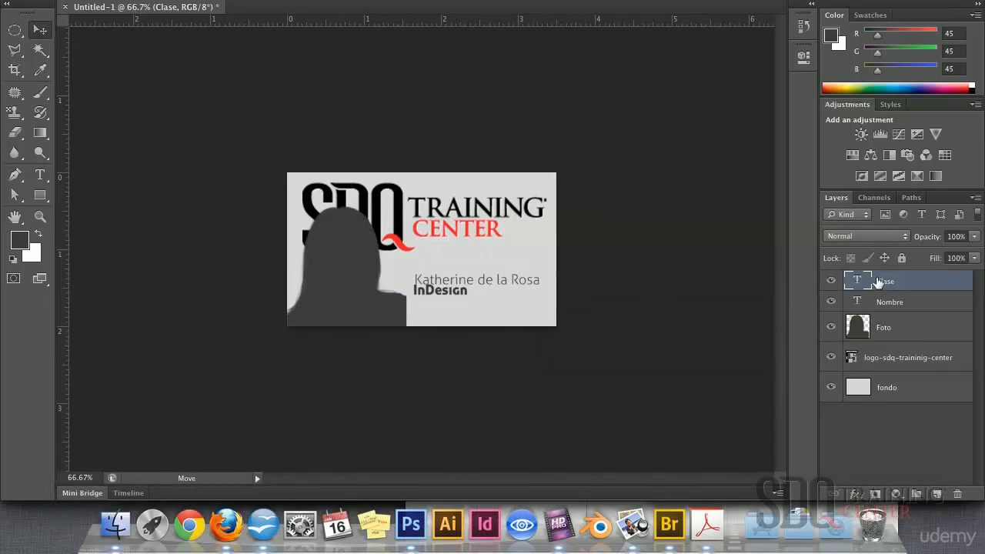
# Nudge the InDesign class text slightly right and down into its final spot under the name
pyautogui.moveTo(455, 301); pyautogui.dragTo(457, 303)
pyautogui.press('Down')
pyautogui.press('Down')
pyautogui.press('Down')
pyautogui.press('Down')
pyautogui.press('Down')
pyautogui.press('Up')
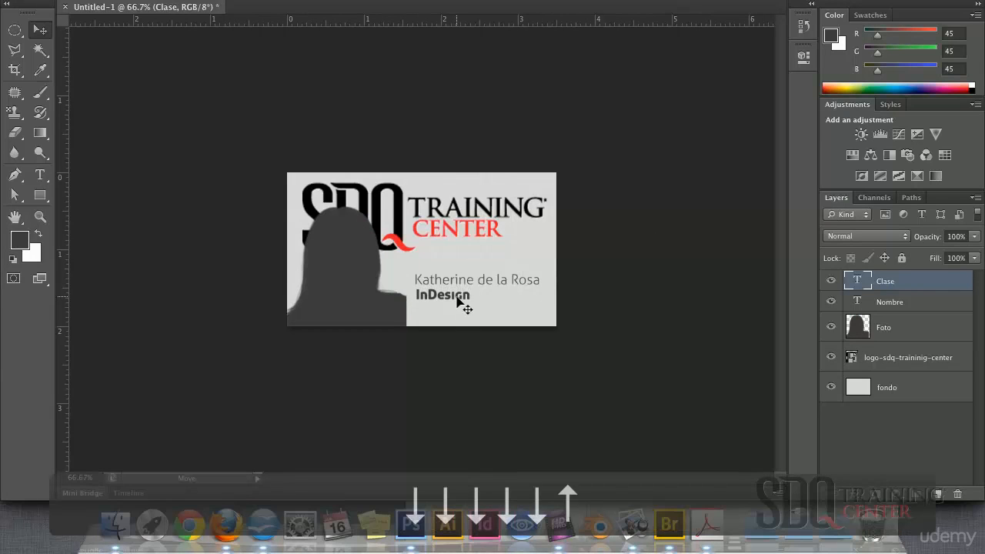
pyautogui.press('Left')
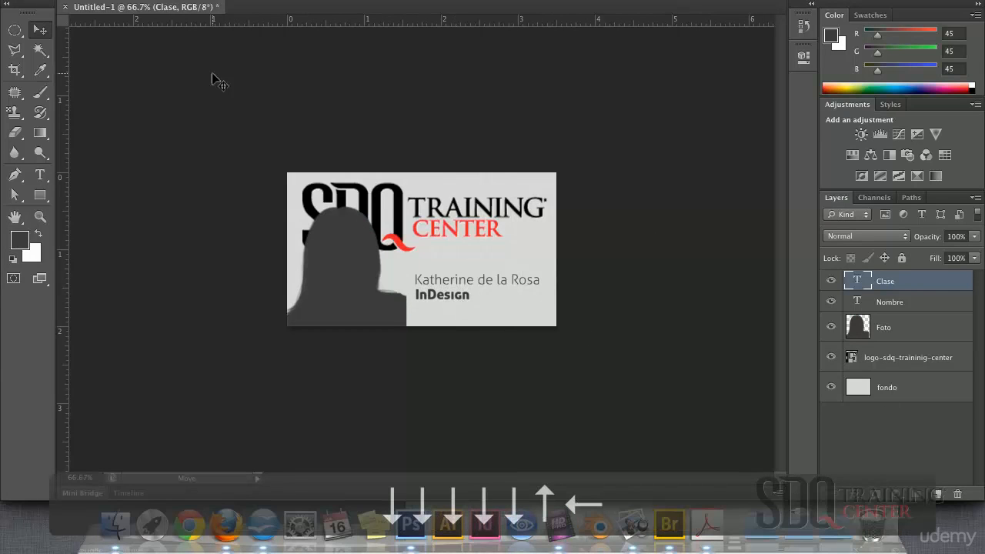
# Open the Image > Variables > Data Sets editor
pyautogui.click(193, 0)
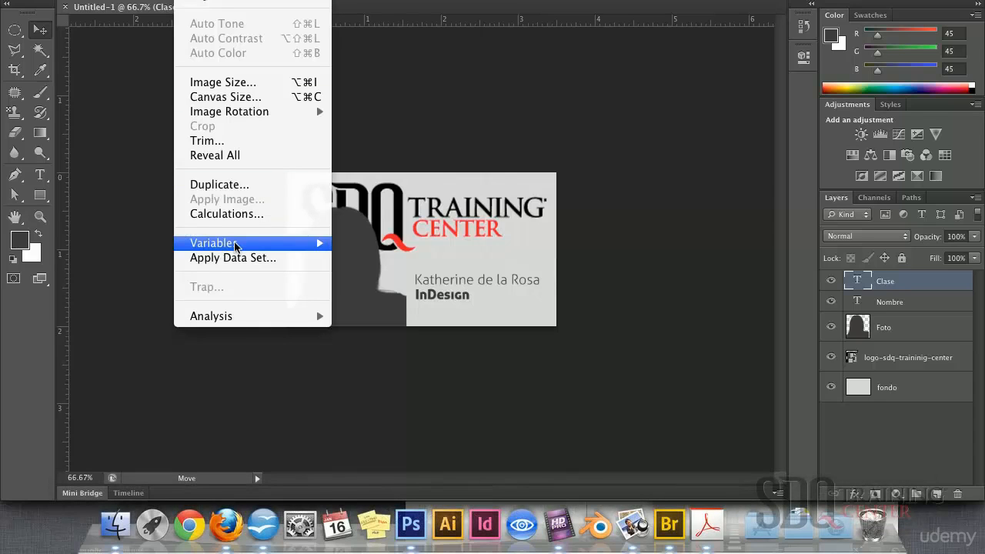
pyautogui.moveTo(235, 245)
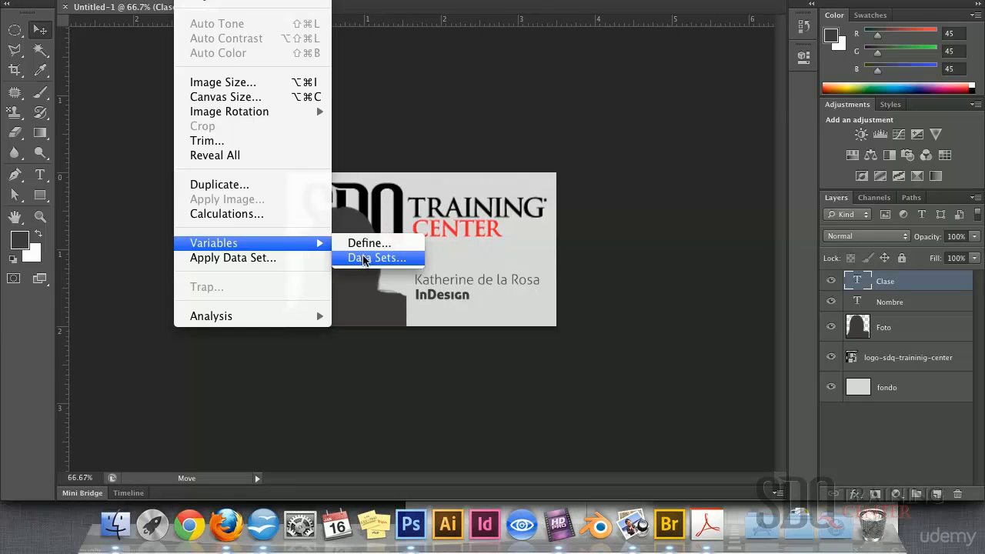
pyautogui.click(365, 257)
# Preview Data Set 5 and Data Set 4 on the card, moving the editor off the card
pyautogui.click(800, 39)
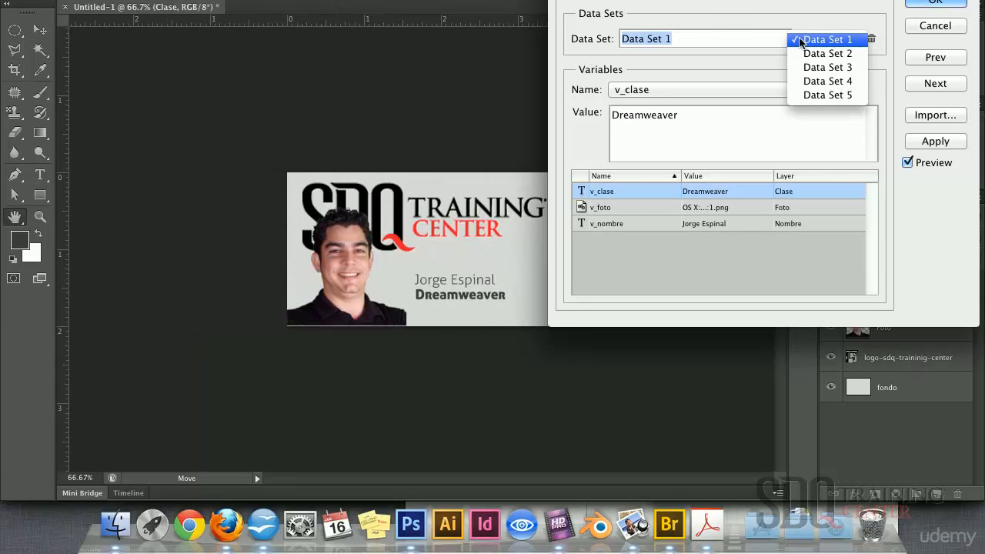
pyautogui.click(815, 94)
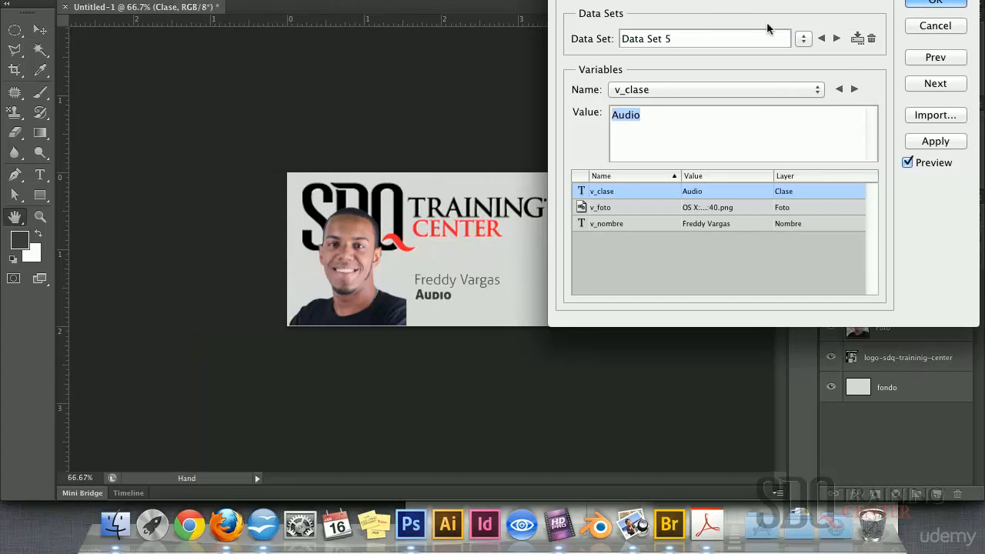
pyautogui.moveTo(716, 0)
pyautogui.mouseDown()
pyautogui.moveTo(647, 153)
pyautogui.moveTo(709, 160)
pyautogui.moveTo(732, 11)
pyautogui.mouseUp()
pyautogui.click(817, 91)
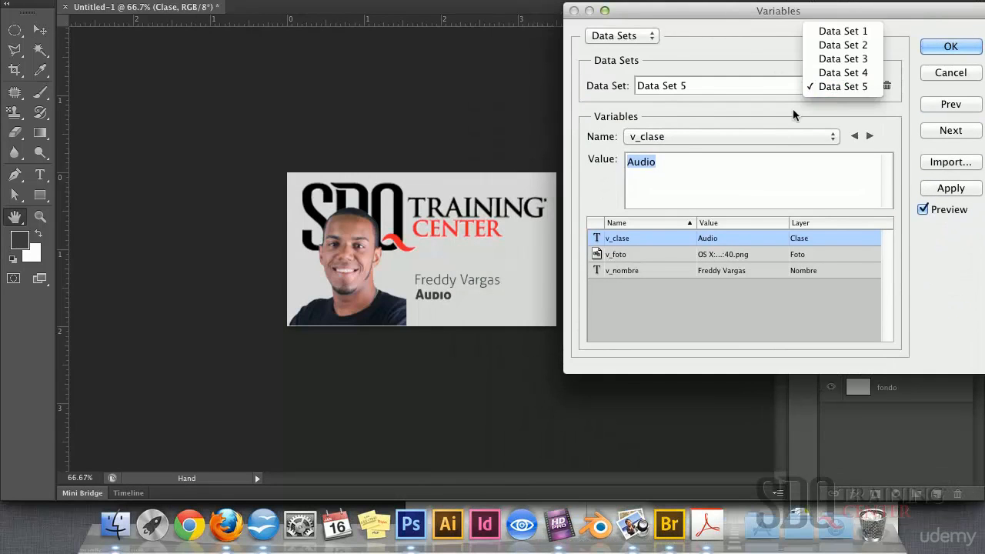
pyautogui.click(846, 73)
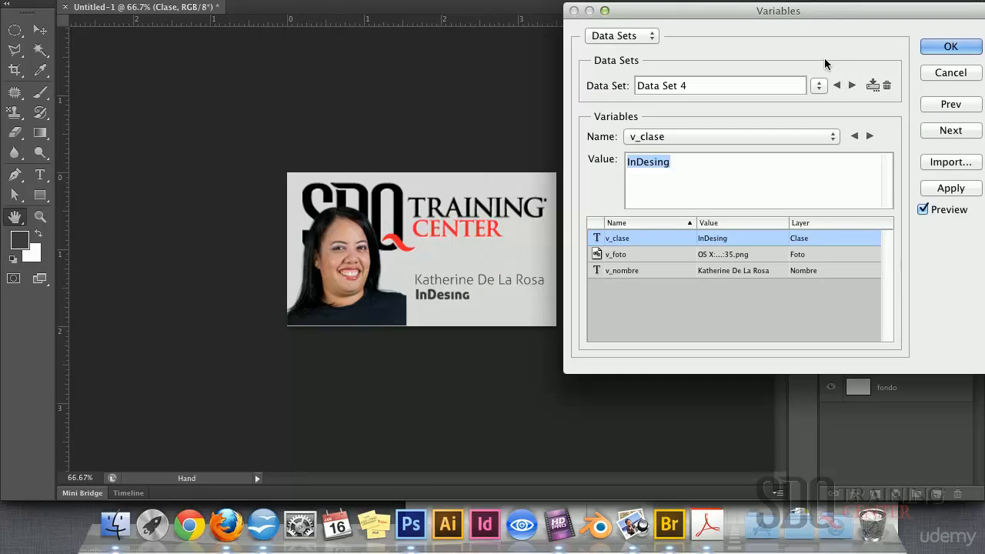
# Preview Data Sets 3, 2 and 1 on the card, then close the editor
pyautogui.click(818, 87)
pyautogui.click(822, 73)
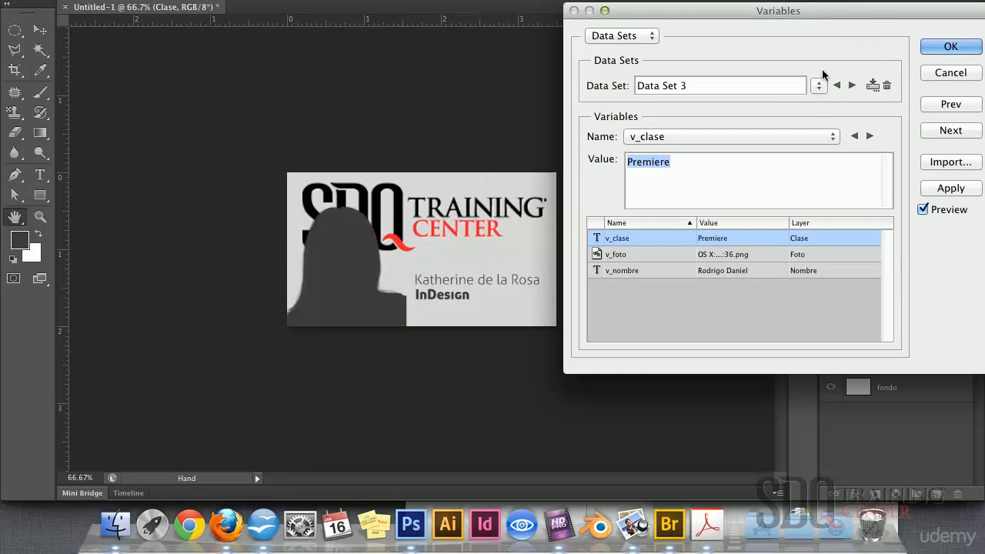
pyautogui.click(816, 89)
pyautogui.click(818, 73)
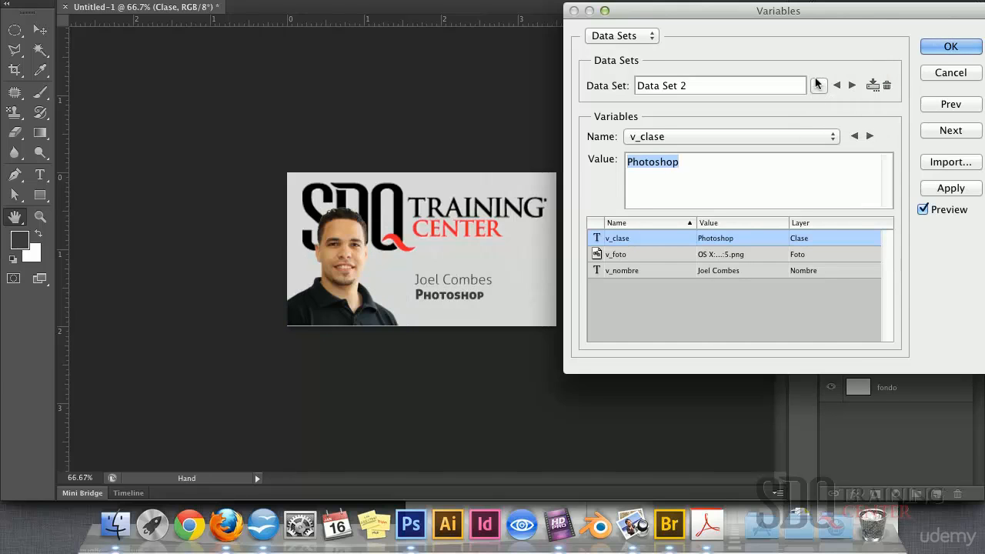
pyautogui.click(819, 87)
pyautogui.click(813, 73)
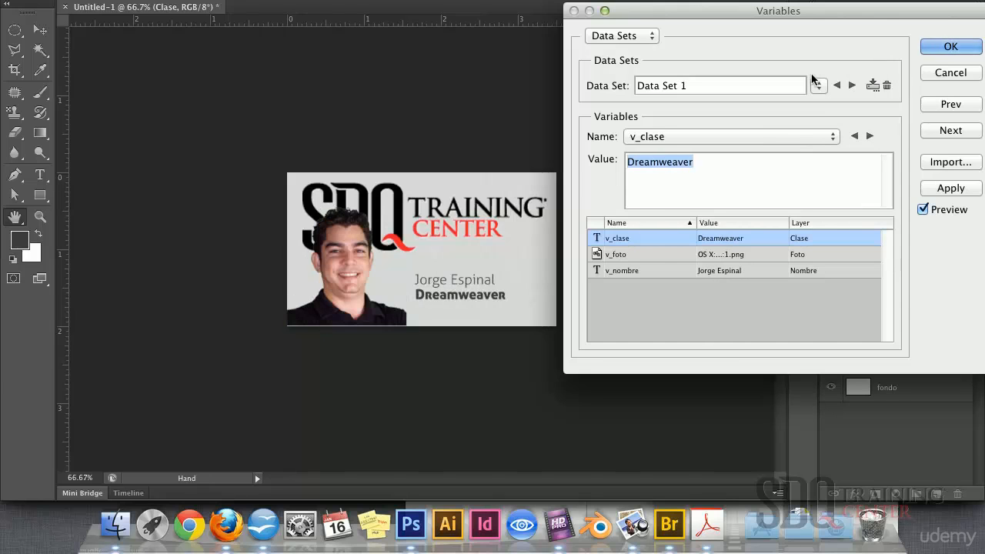
pyautogui.click(952, 46)
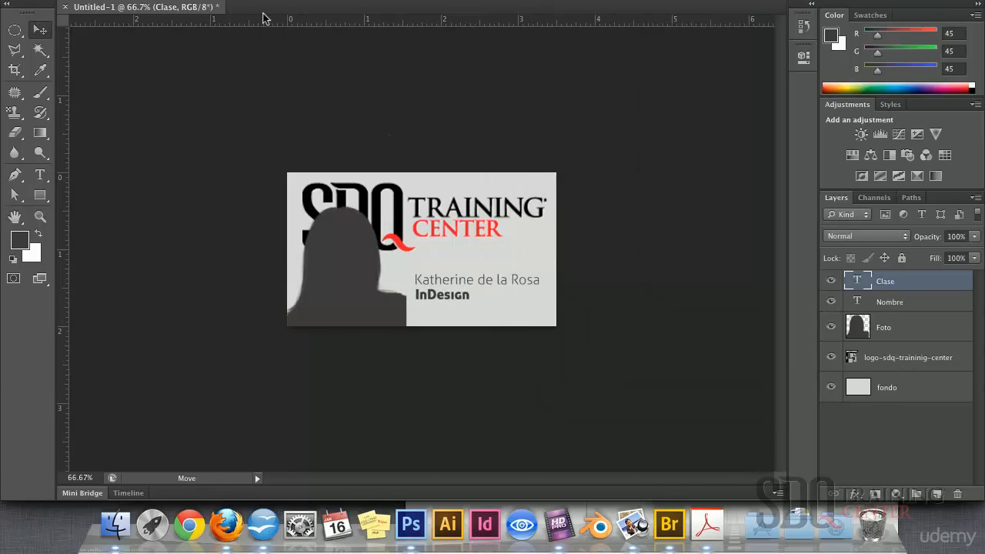
# Via Image > Apply Data Set with Preview on, compare Data Sets 3 and 2, then apply Data Set 2
pyautogui.click(192, 1)
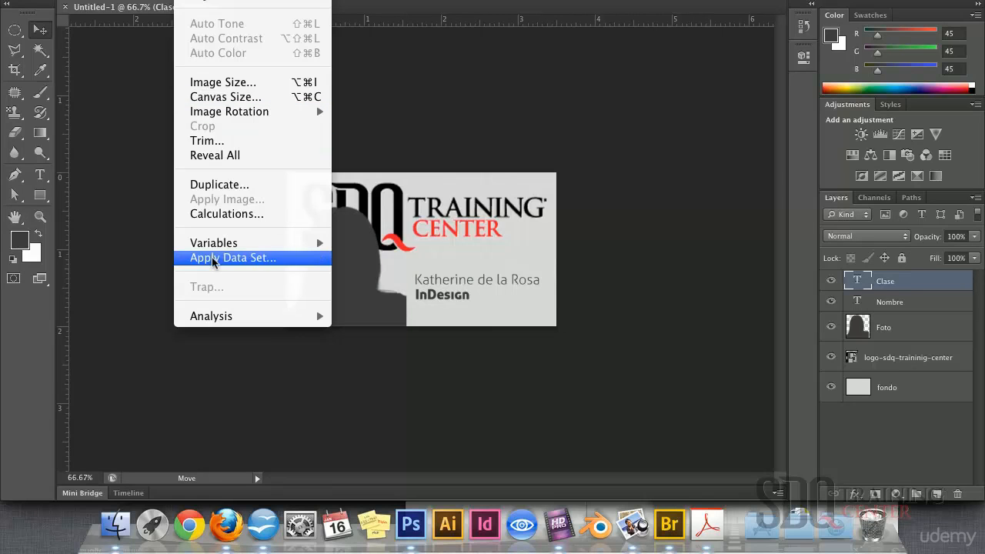
pyautogui.click(242, 258)
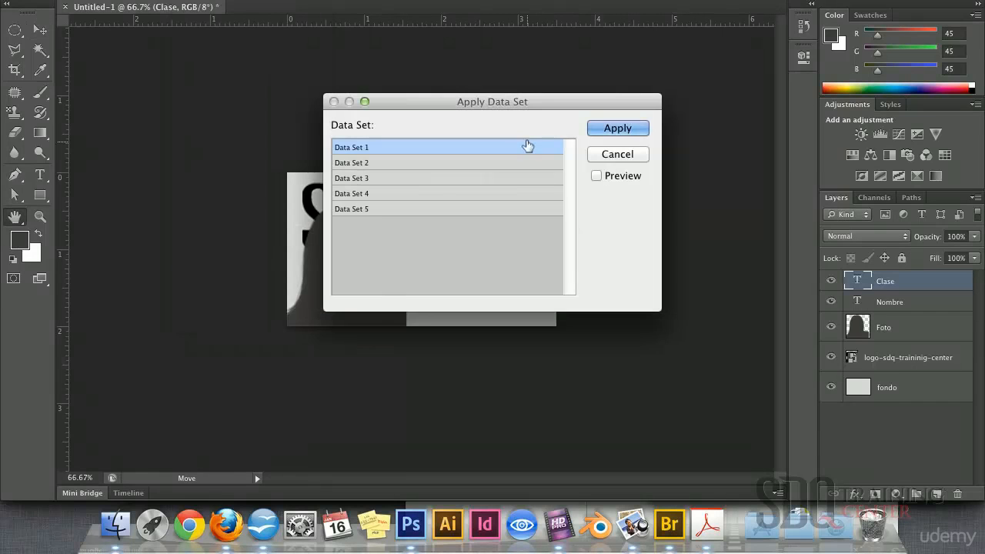
pyautogui.moveTo(467, 100); pyautogui.dragTo(727, 48)
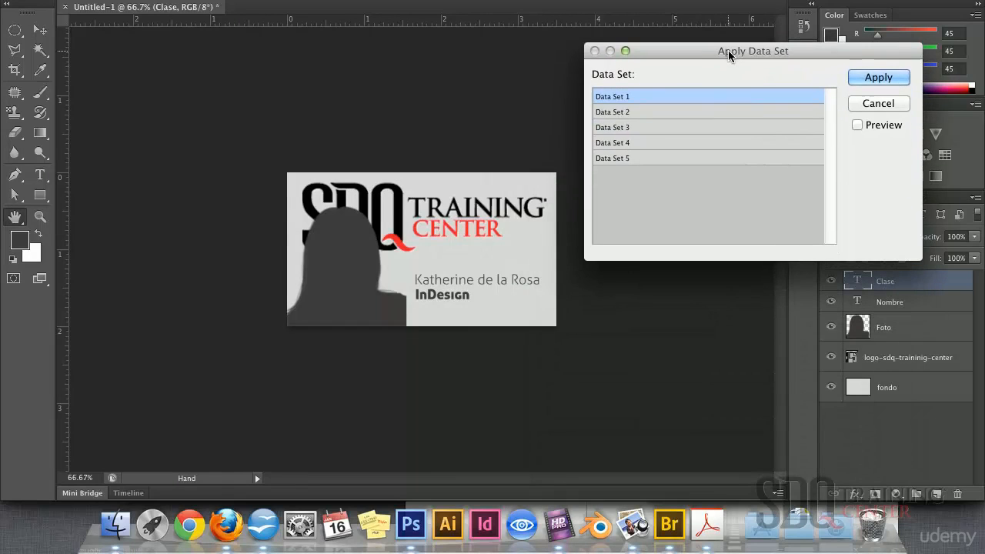
pyautogui.click(858, 125)
pyautogui.click(658, 126)
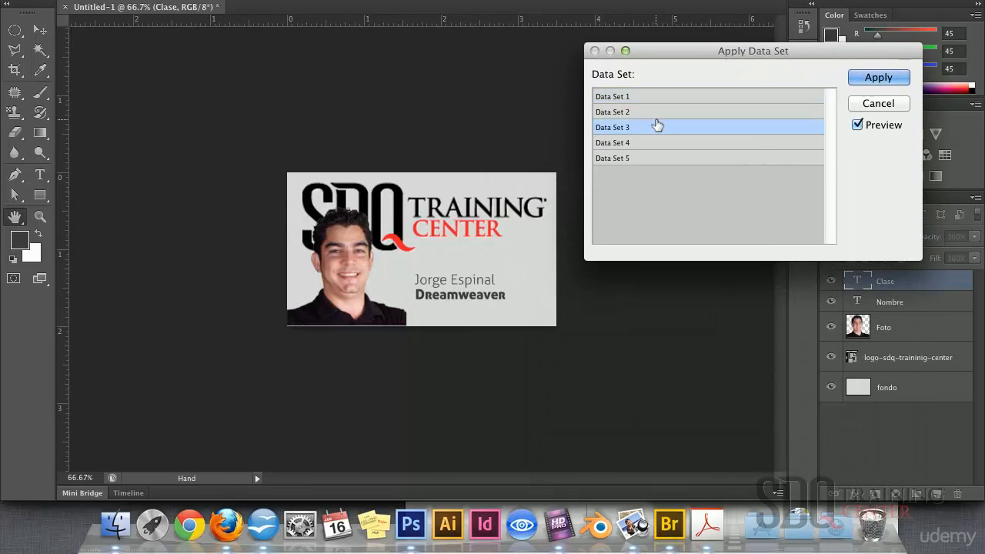
pyautogui.click(644, 112)
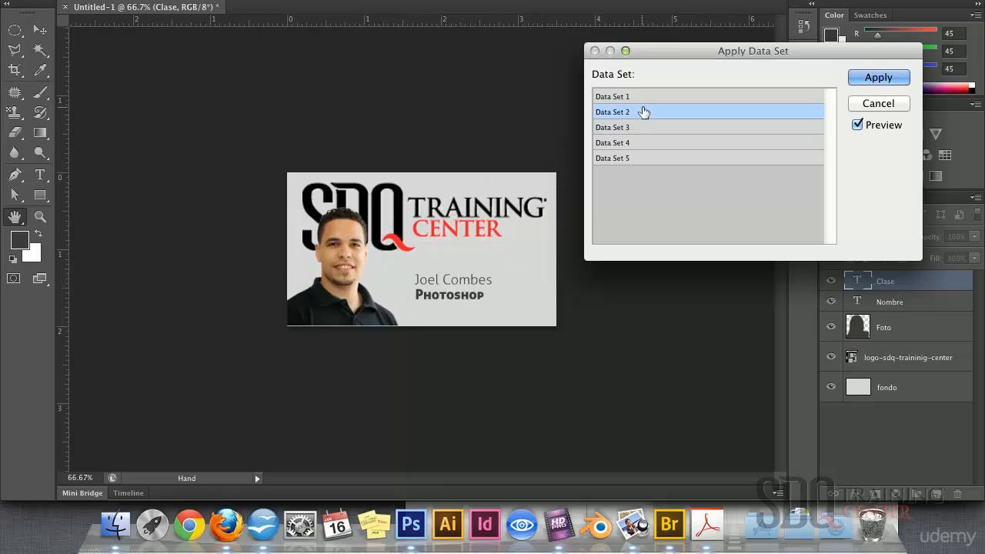
pyautogui.click(882, 79)
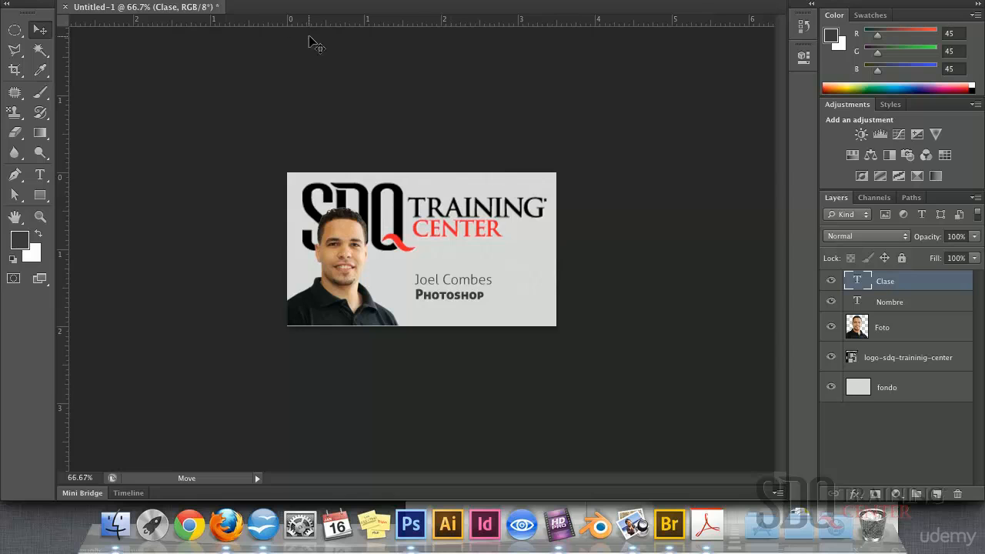
# Export every data set as its own PSD via File > Export > Data Sets as Files into '1- Variables'
pyautogui.click(120, 0)
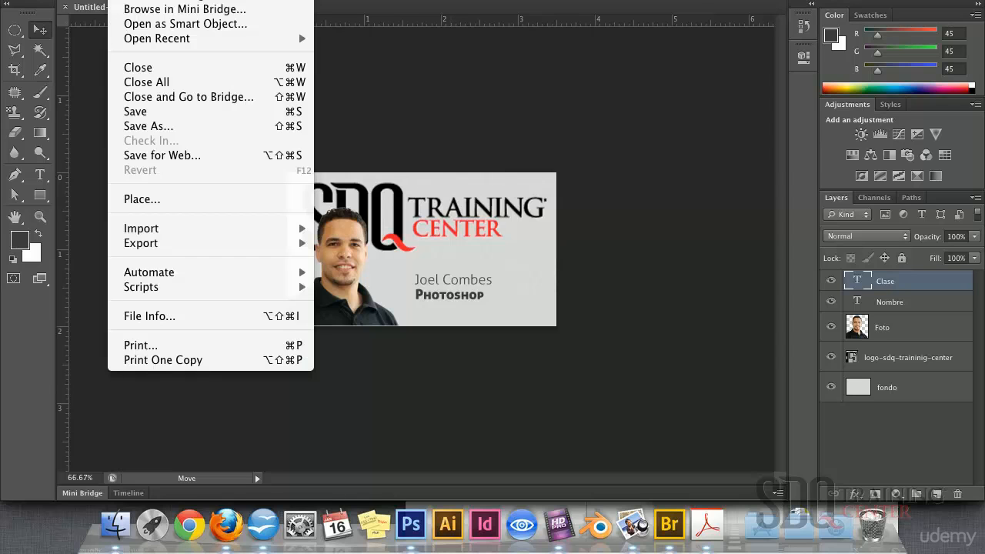
pyautogui.moveTo(206, 243)
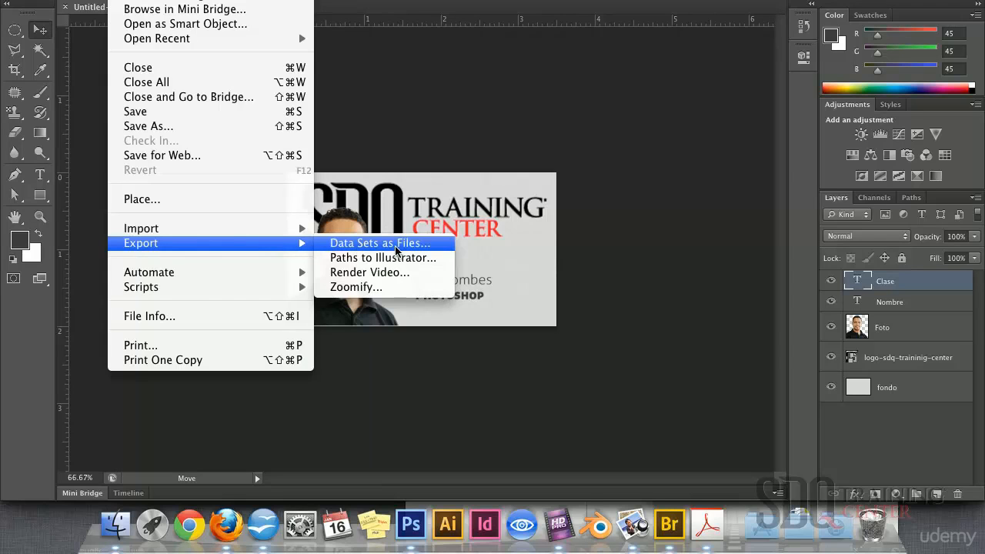
pyautogui.click(421, 244)
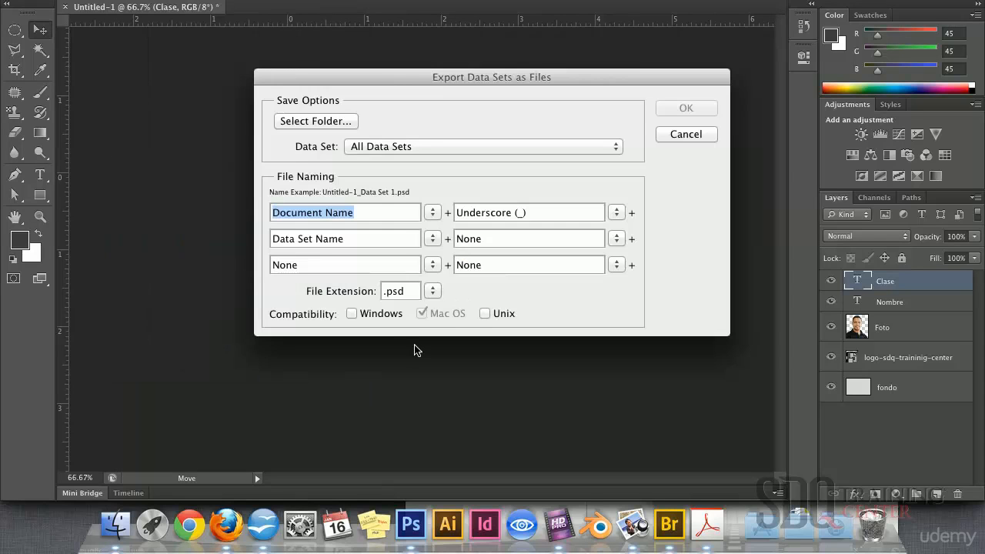
pyautogui.click(343, 121)
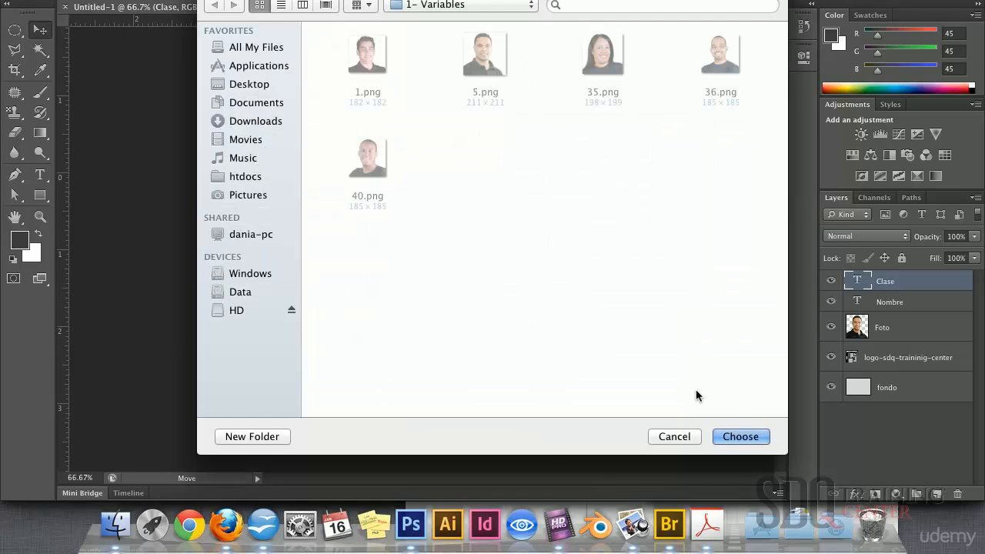
pyautogui.click(736, 437)
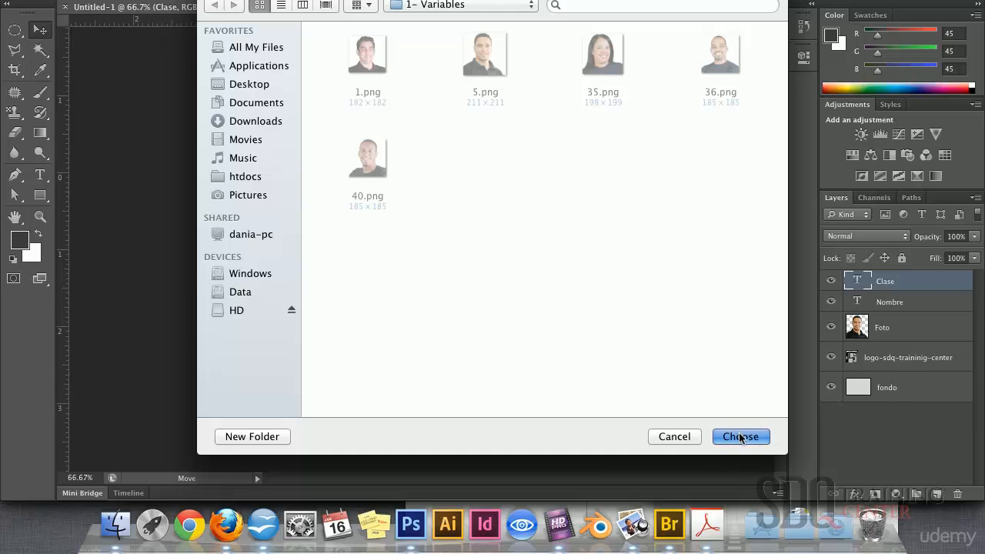
pyautogui.click(686, 107)
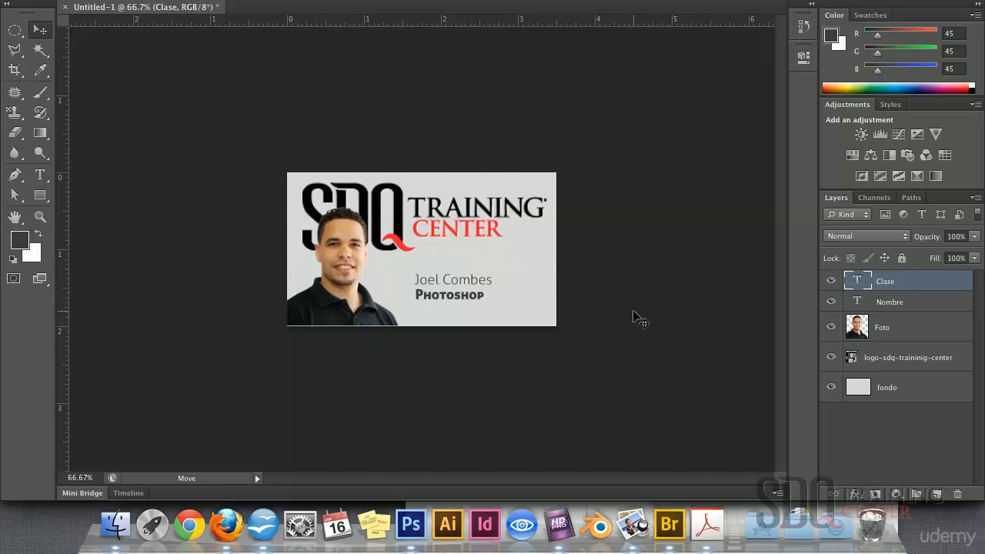
# Bring the Finder window listing Untitled-1_Data Set 1–5.psd to the front and deselect the photos
pyautogui.hotkey('ctrl', 'Up')
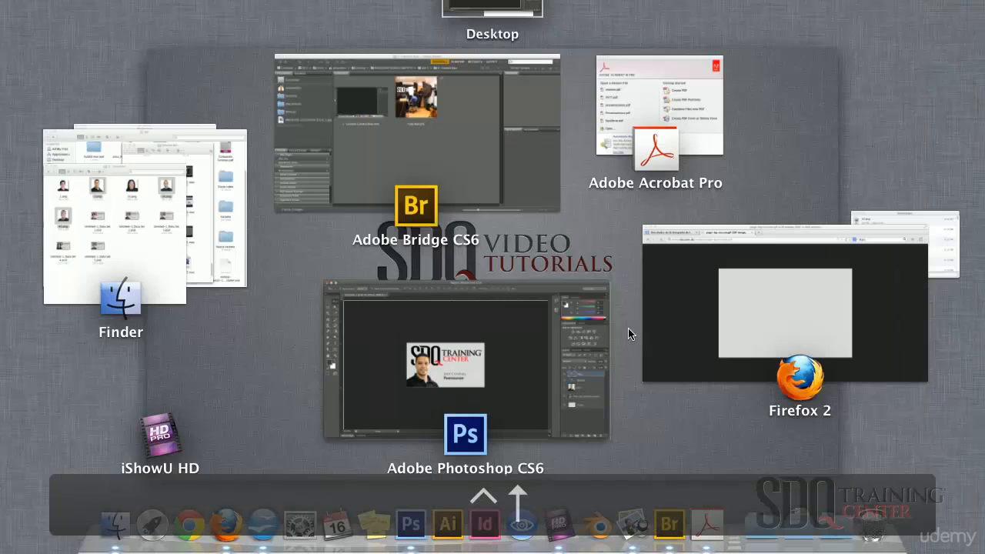
pyautogui.click(140, 263)
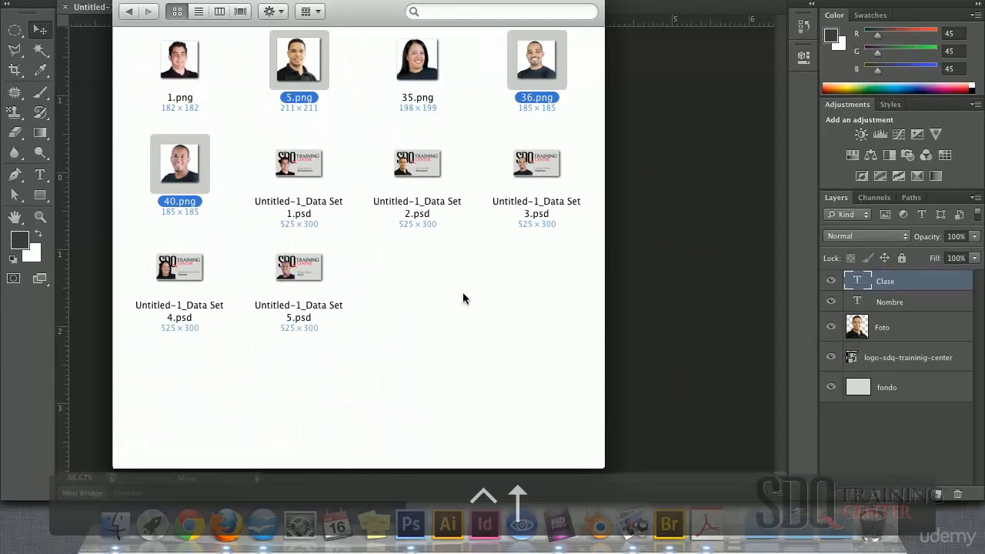
pyautogui.click(431, 338)
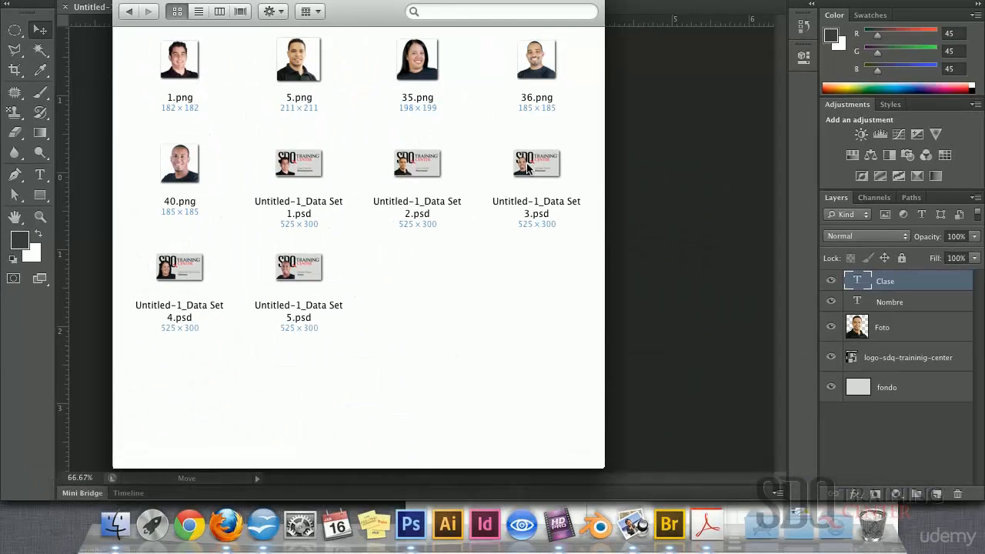